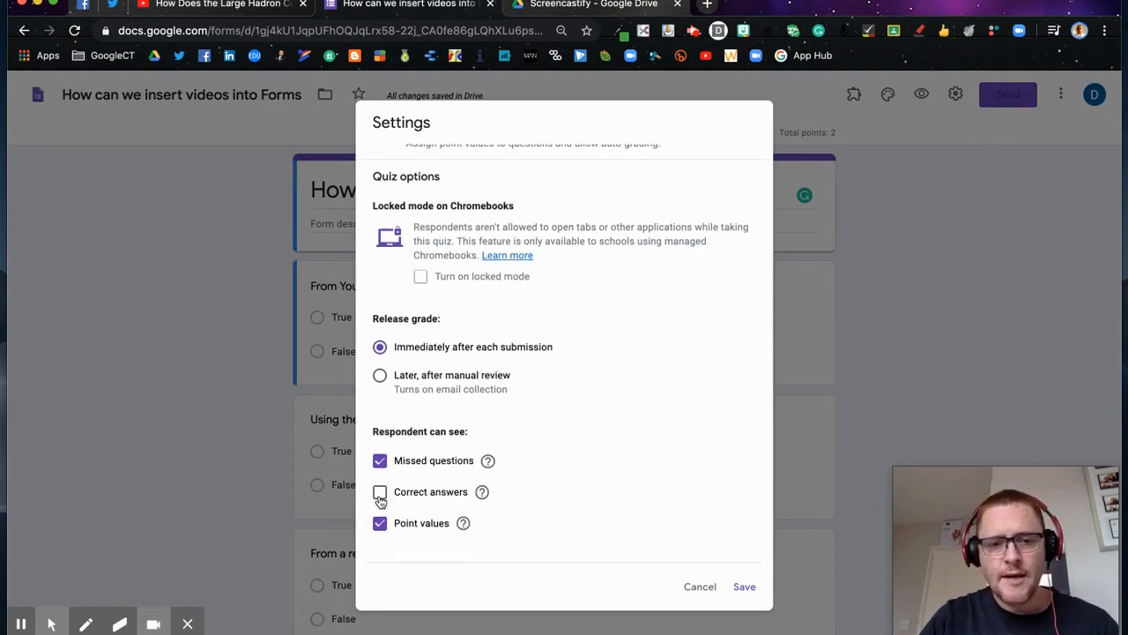
# Step: Save the quiz settings: grades released immediately, missed questions and point values shown, correct answers hidden
pyautogui.click(746, 588)
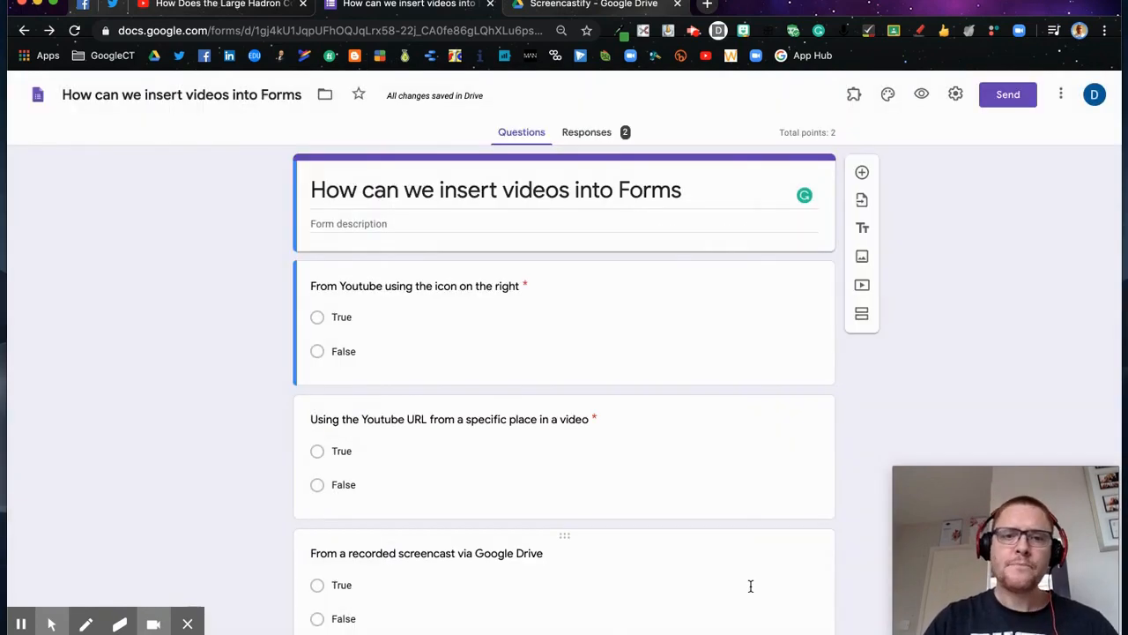
pyautogui.scroll(-1, 751, 586)
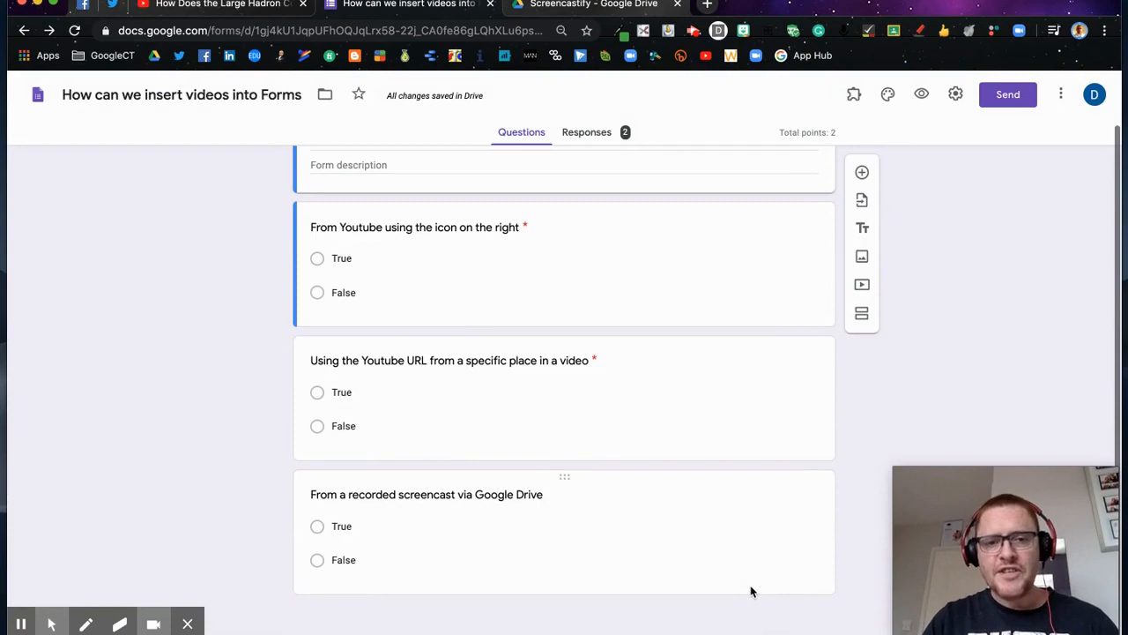
pyautogui.scroll(1, 750, 589)
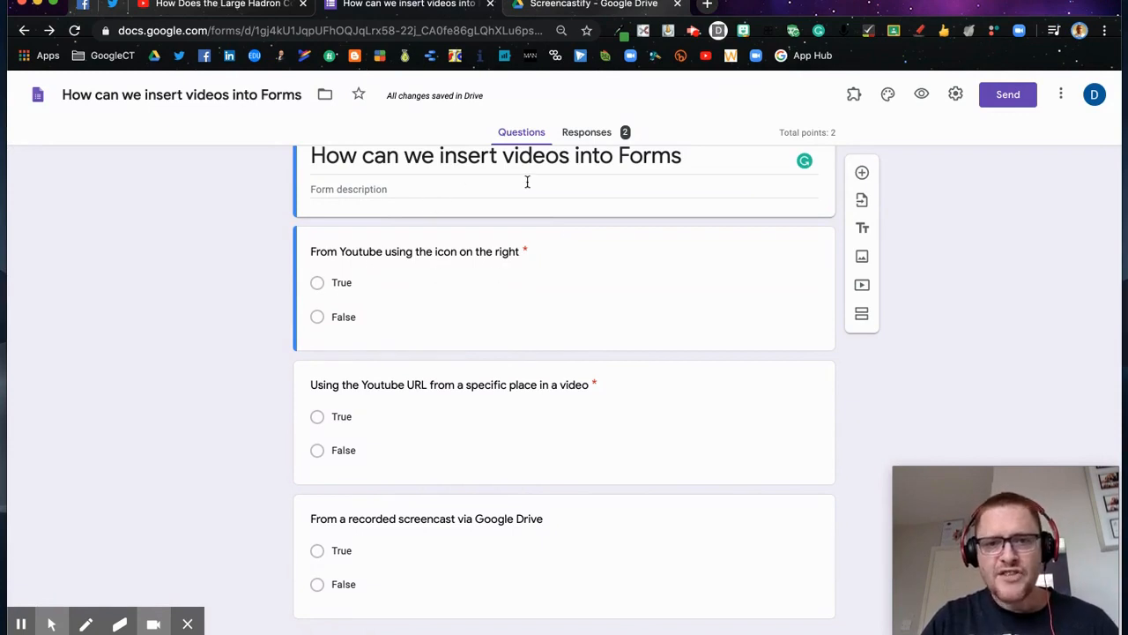
pyautogui.scroll(2, 527, 181)
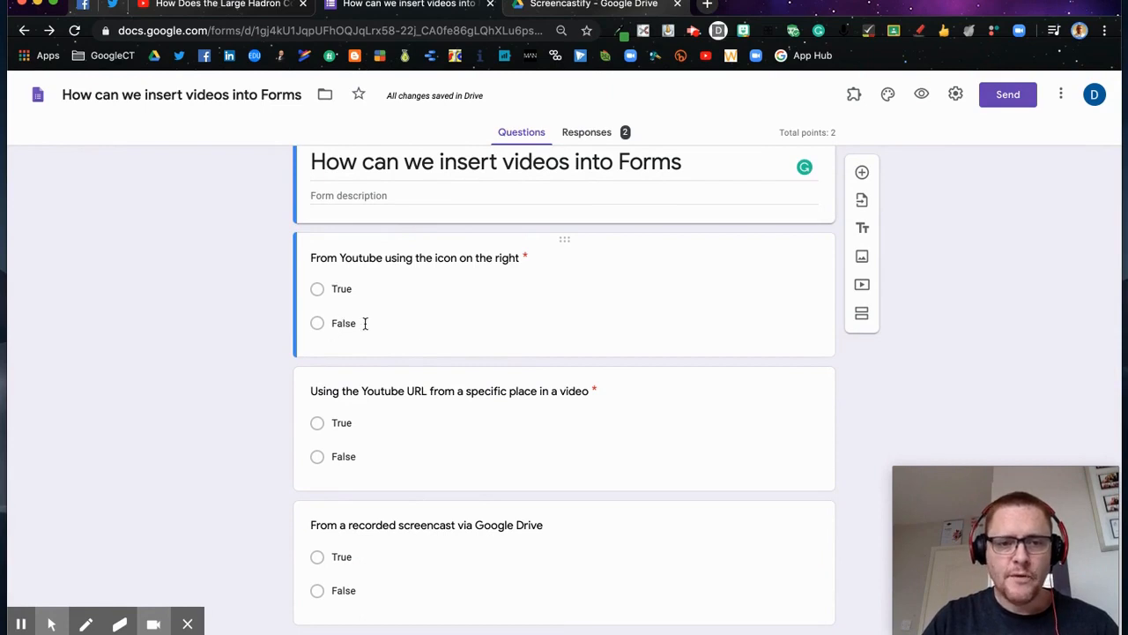
# Step: Insert the second YouTube result for 'hadron colider' as a video below the first question
pyautogui.click(788, 340)
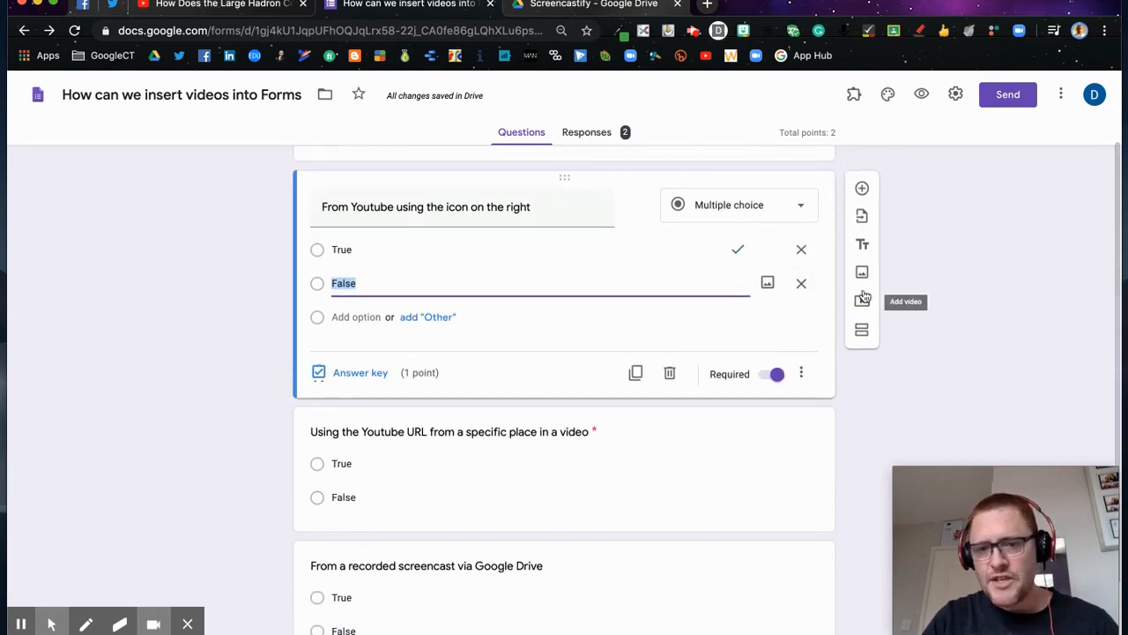
pyautogui.click(863, 302)
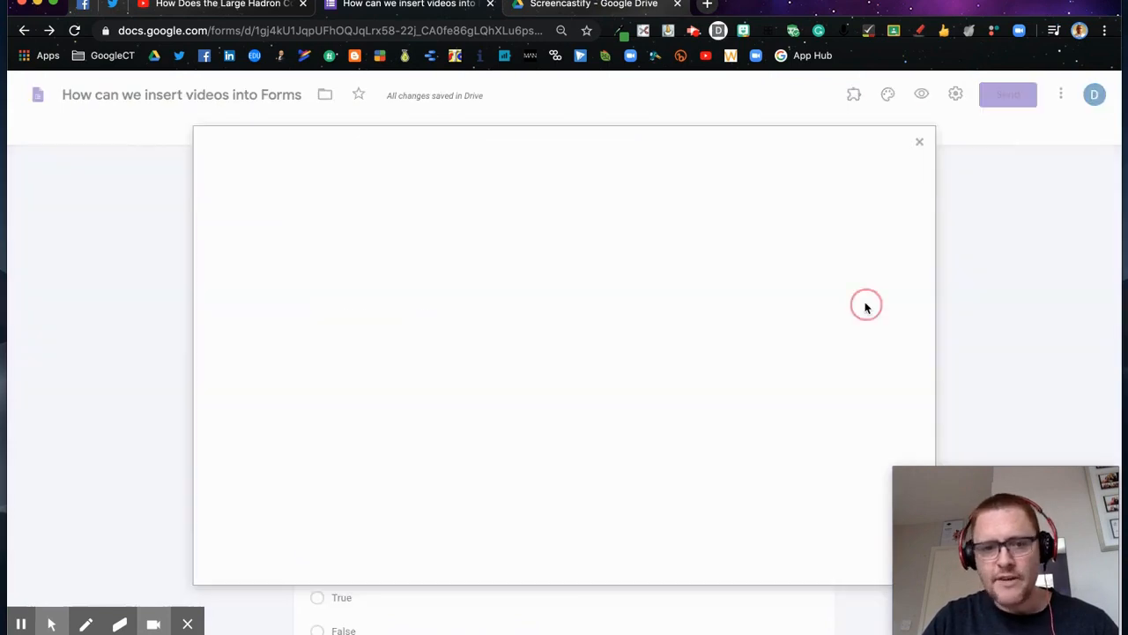
pyautogui.click(383, 224)
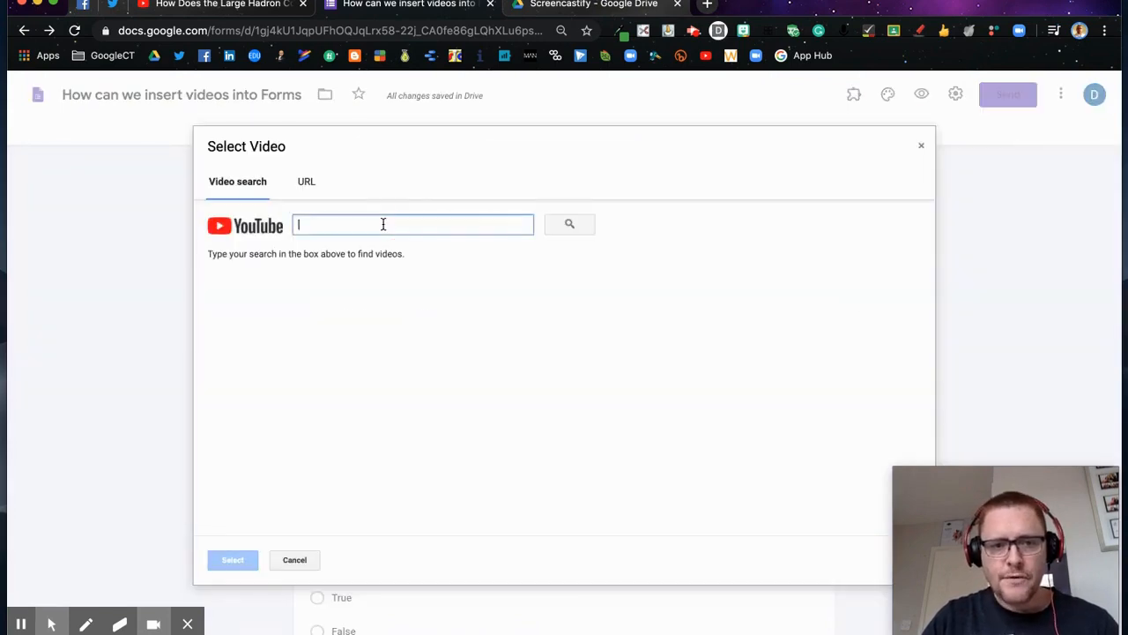
pyautogui.write('hadr')
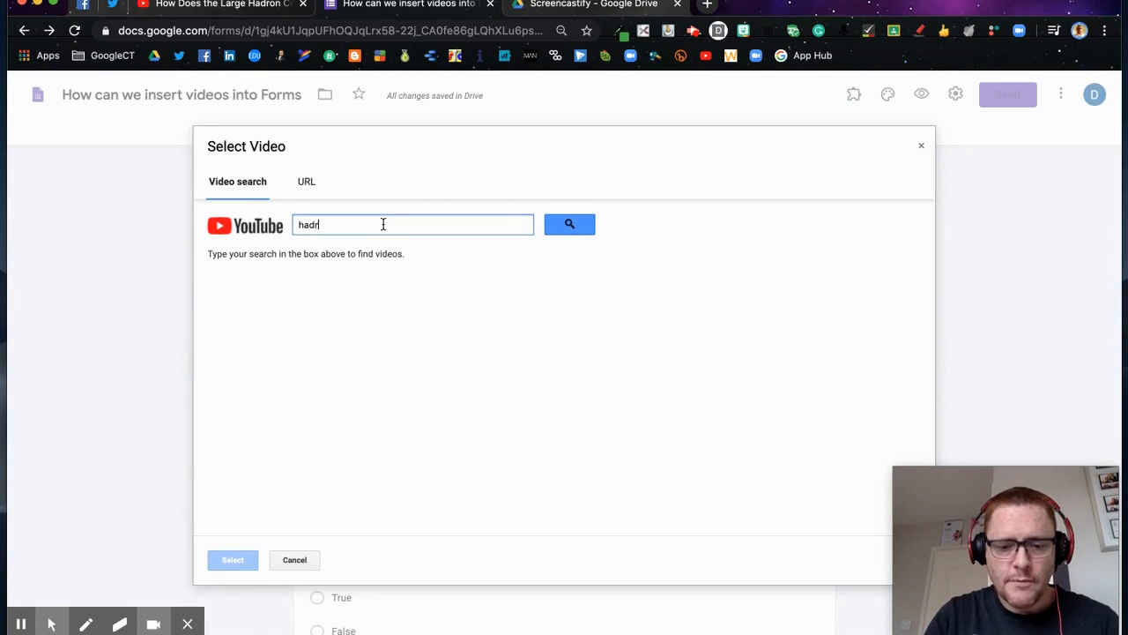
pyautogui.write('on colider')
pyautogui.press('Return')
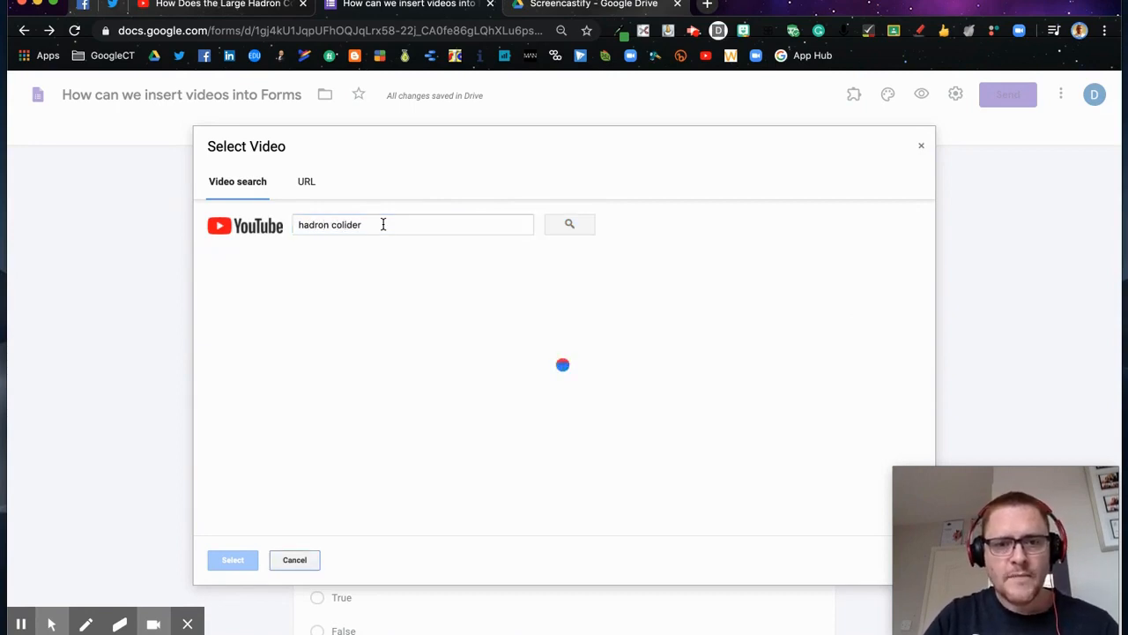
pyautogui.scroll(-1, 430, 353)
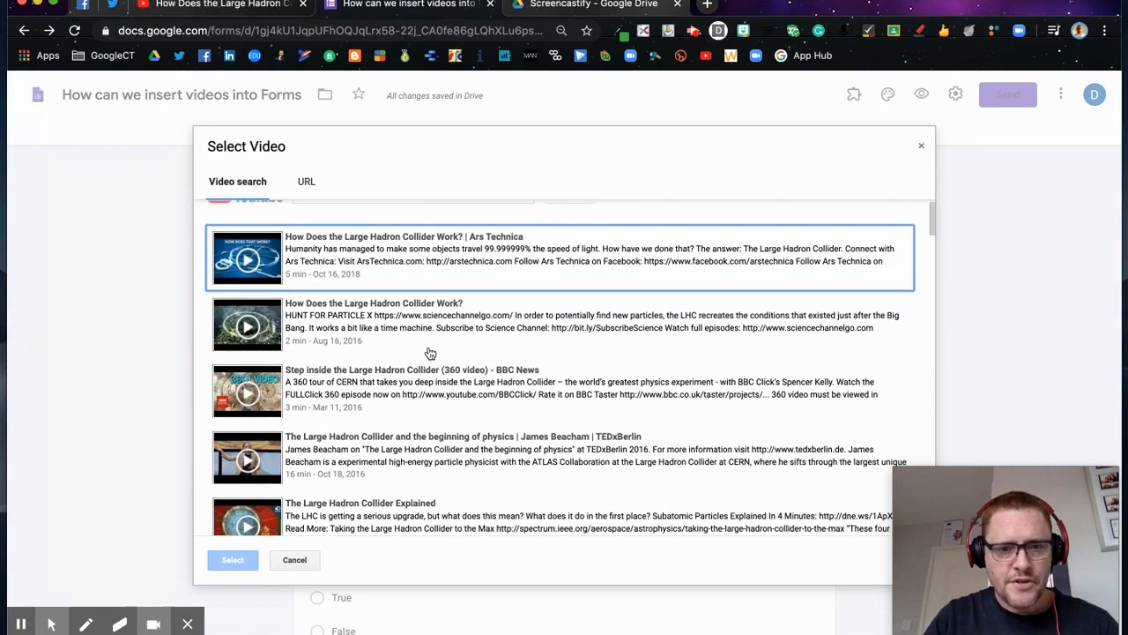
pyautogui.scroll(-1, 430, 353)
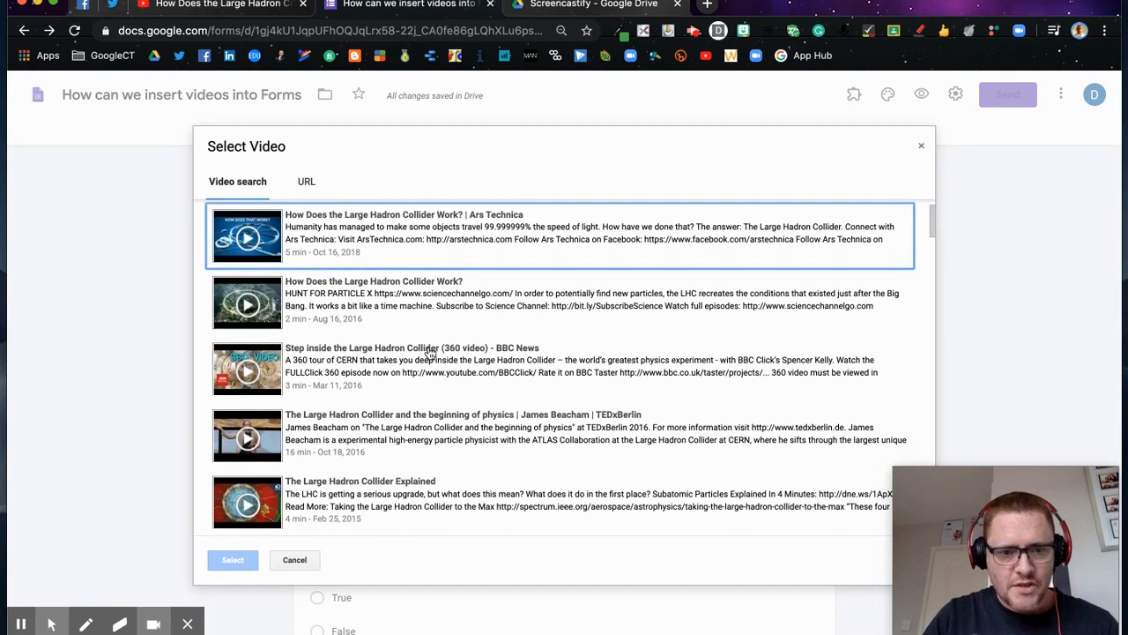
pyautogui.click(325, 302)
pyautogui.click(231, 559)
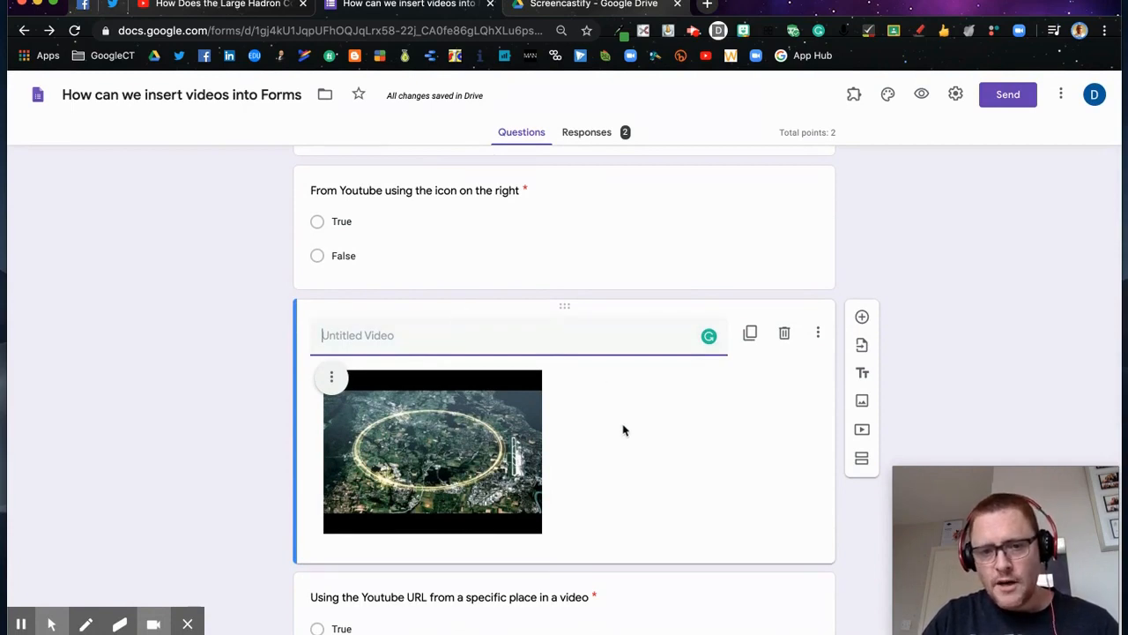
# Step: Name the Large Hadron Collider video 'Watch this before answering the next question.'
pyautogui.scroll(-1, 626, 433)
pyautogui.scroll(1, 626, 433)
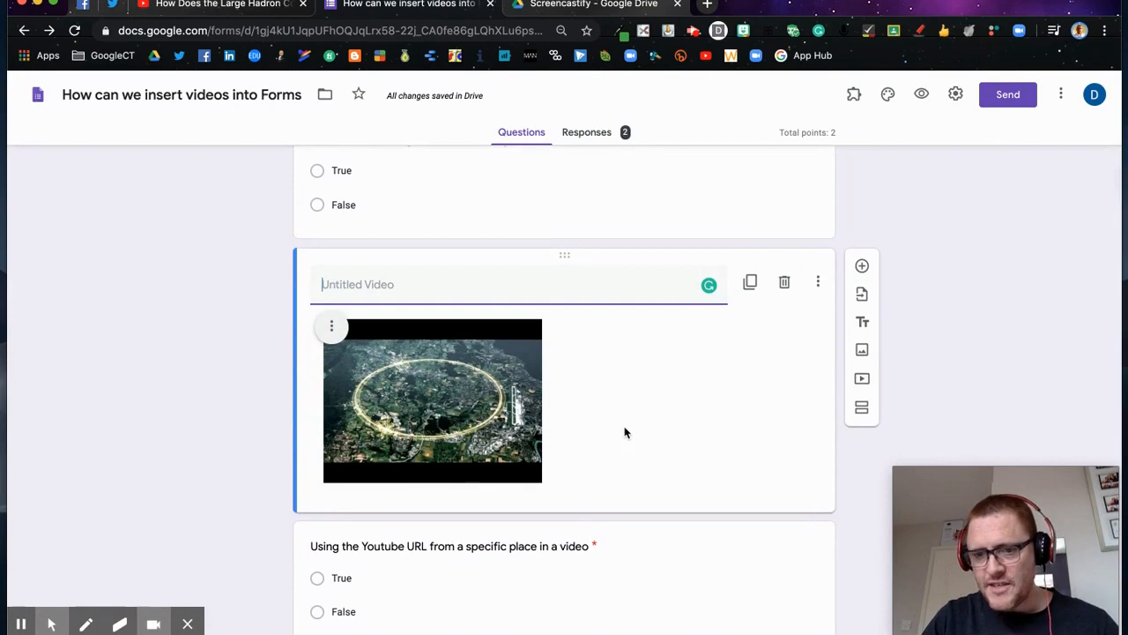
pyautogui.scroll(1, 625, 433)
pyautogui.scroll(-1, 625, 433)
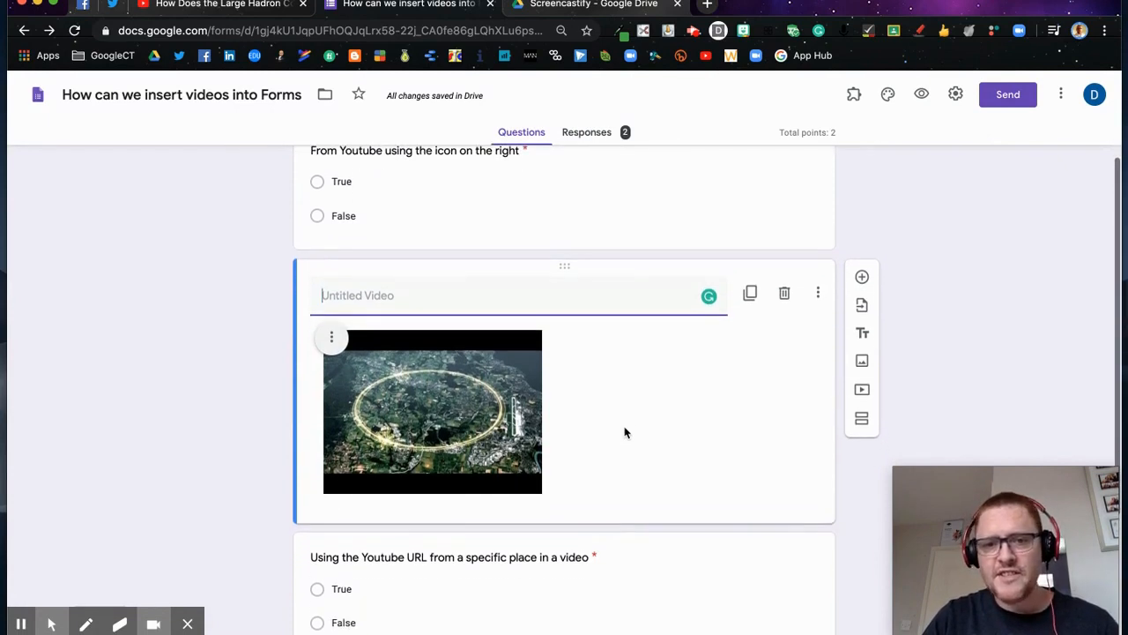
pyautogui.scroll(1, 625, 433)
pyautogui.write('Watch this before ')
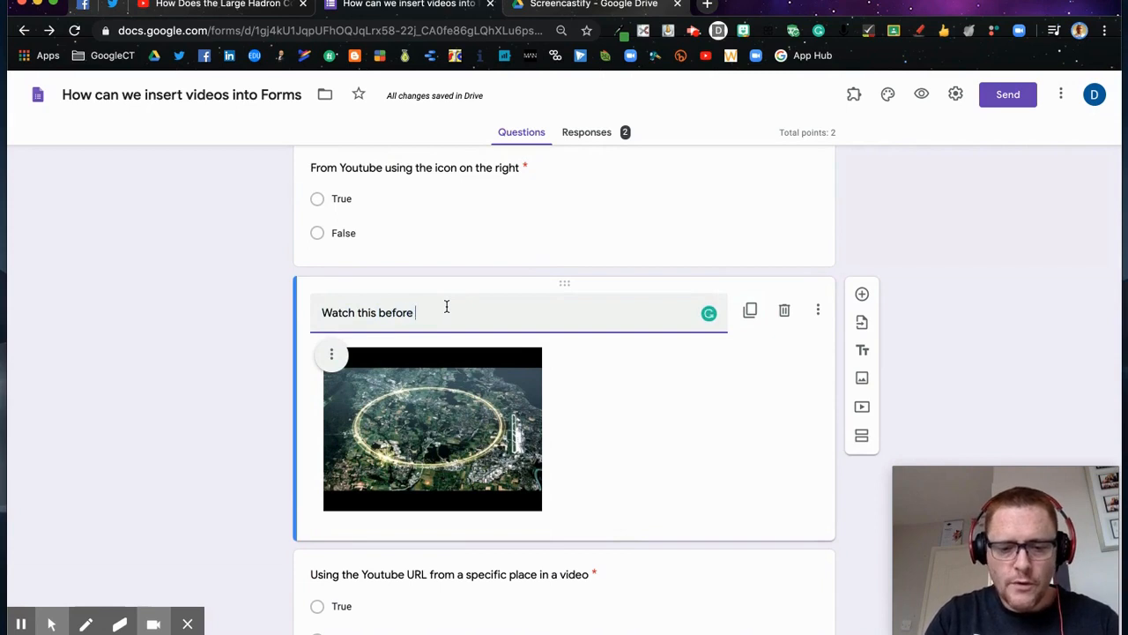
pyautogui.write('answering the next question.')
pyautogui.scroll(-1, 447, 307)
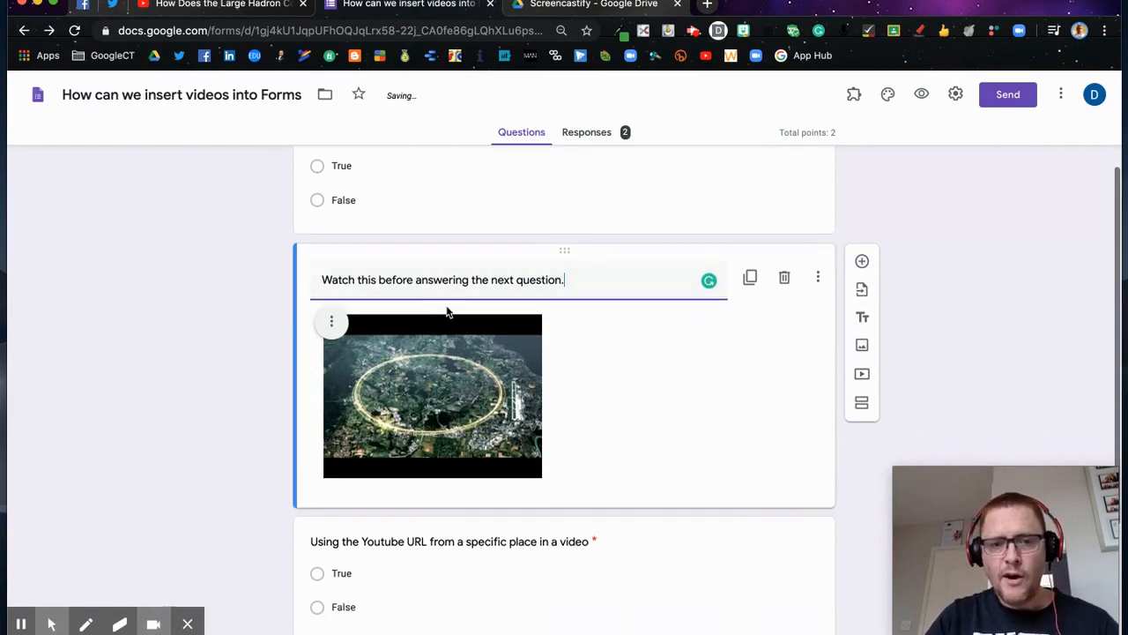
pyautogui.click(243, 363)
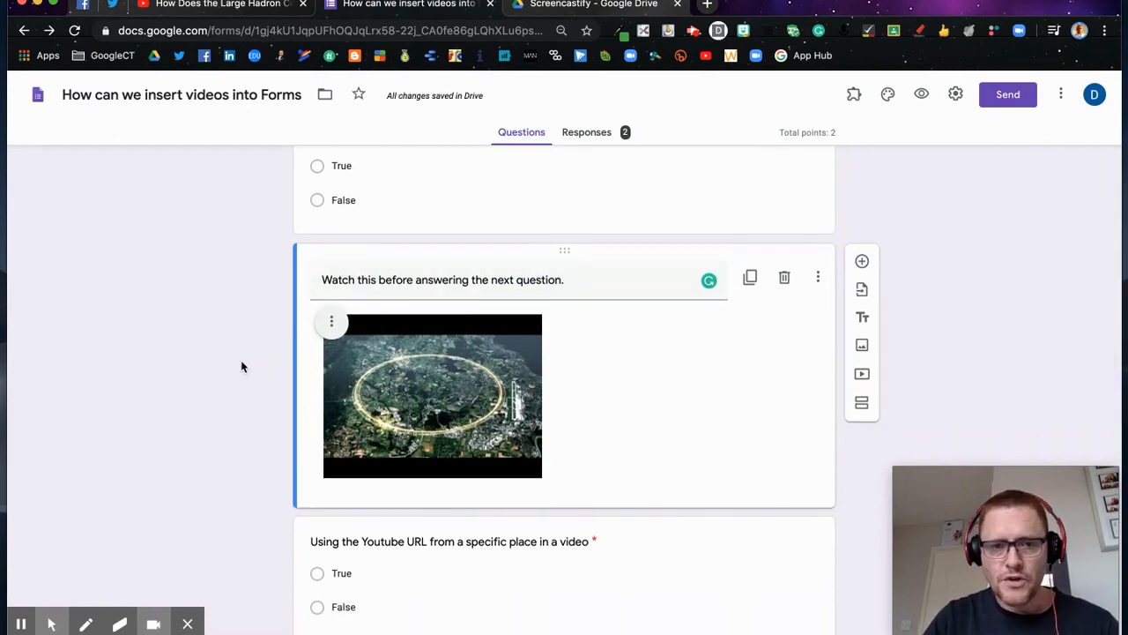
pyautogui.scroll(-4, 242, 367)
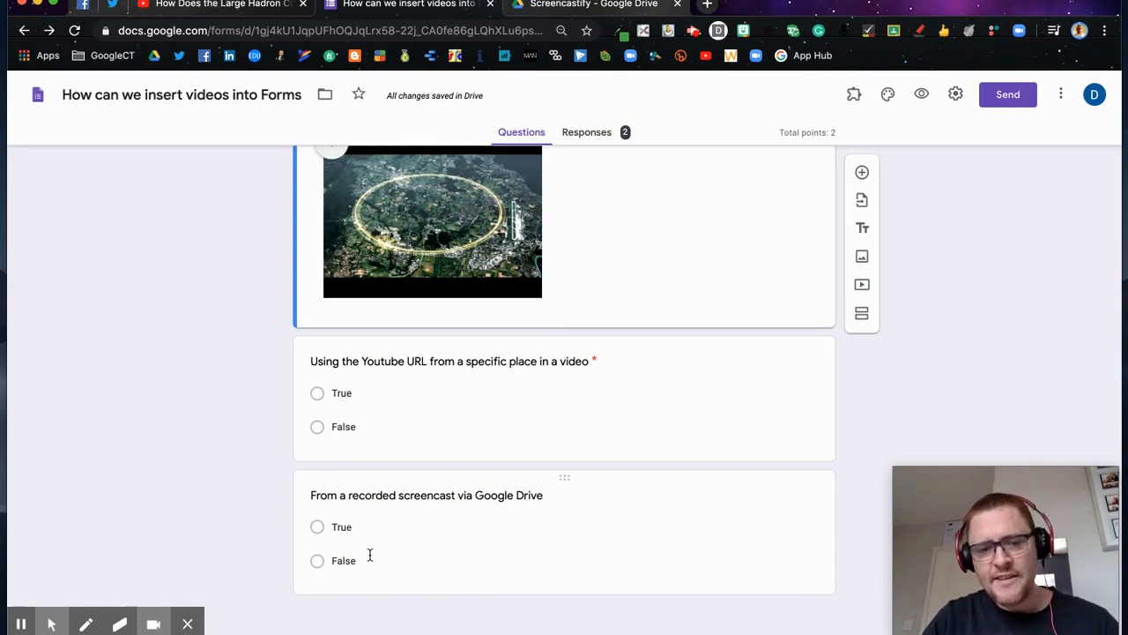
# Step: Open the answer key of the 'From Youtube using the icon on the right' question
pyautogui.scroll(4, 369, 553)
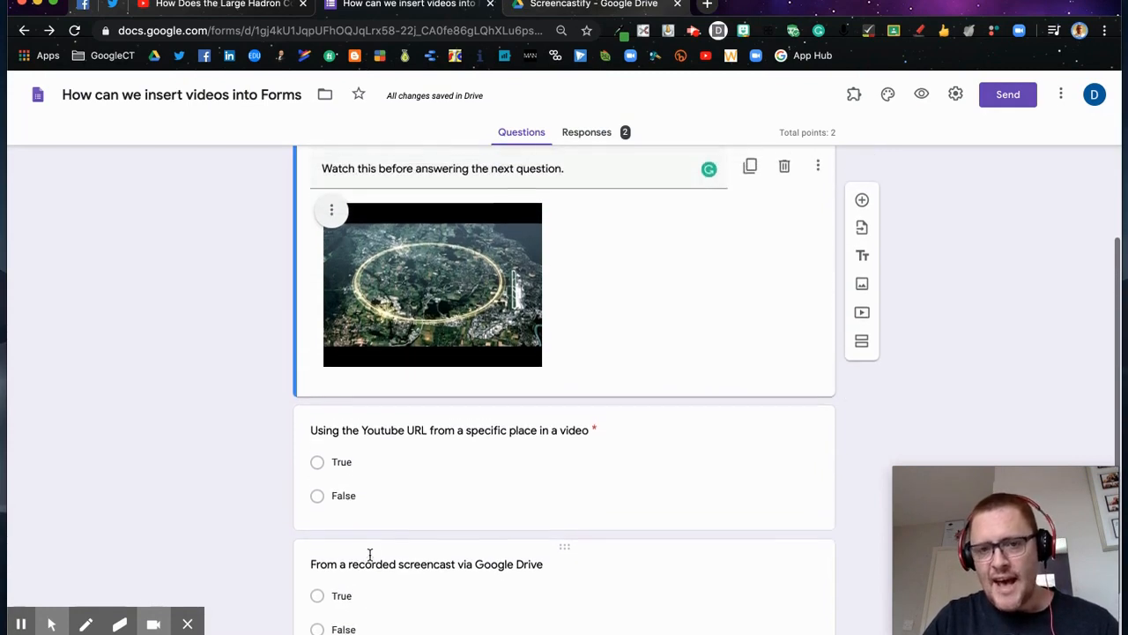
pyautogui.scroll(-3, 369, 553)
pyautogui.scroll(-1, 370, 554)
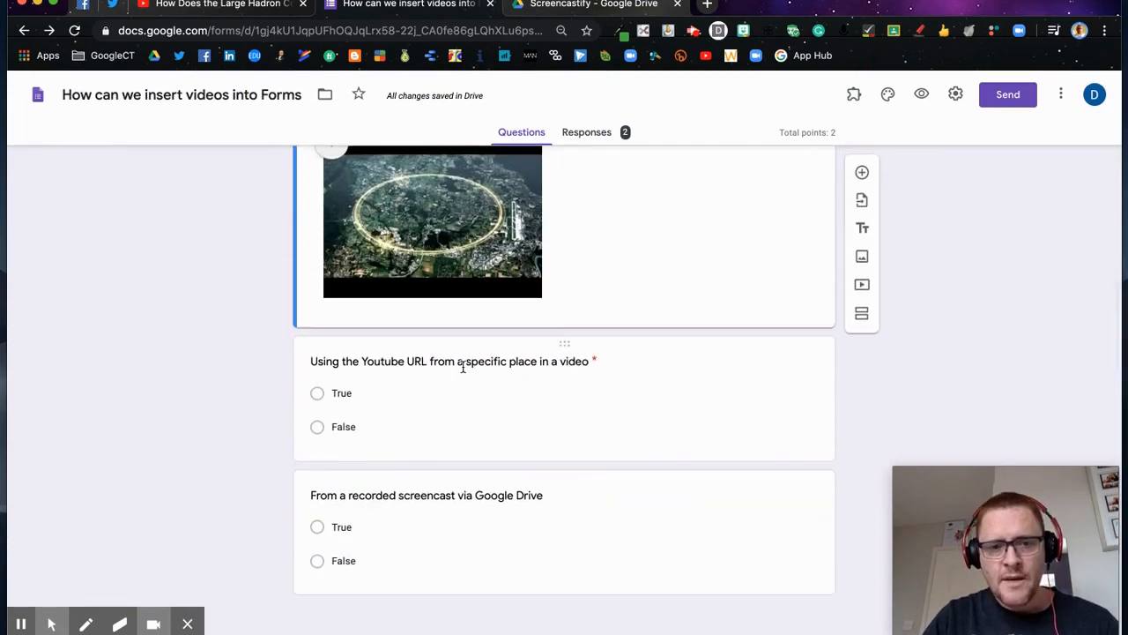
pyautogui.scroll(5, 461, 366)
pyautogui.click(486, 352)
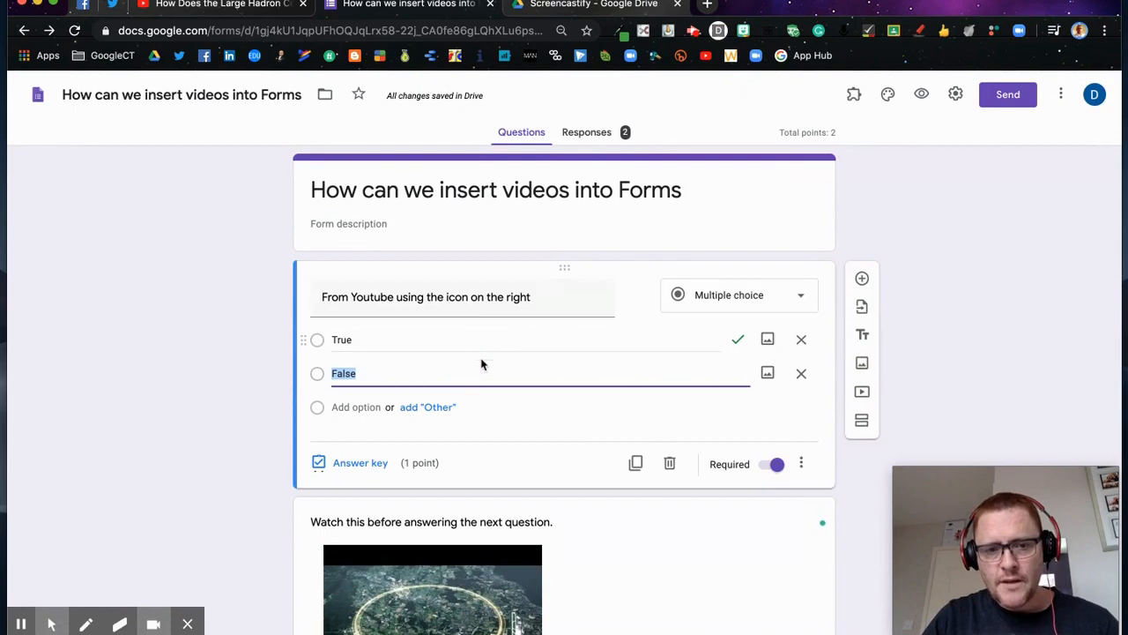
pyautogui.click(353, 463)
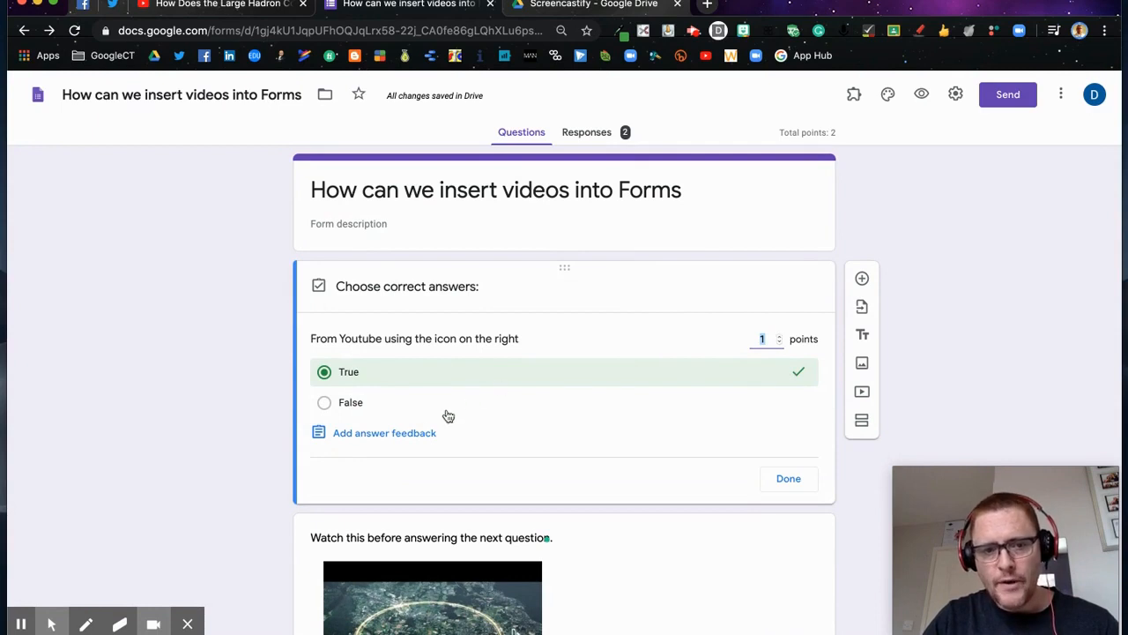
# Step: Save the incorrect-answer feedback 'You use the add video icon to the right'
pyautogui.click(385, 435)
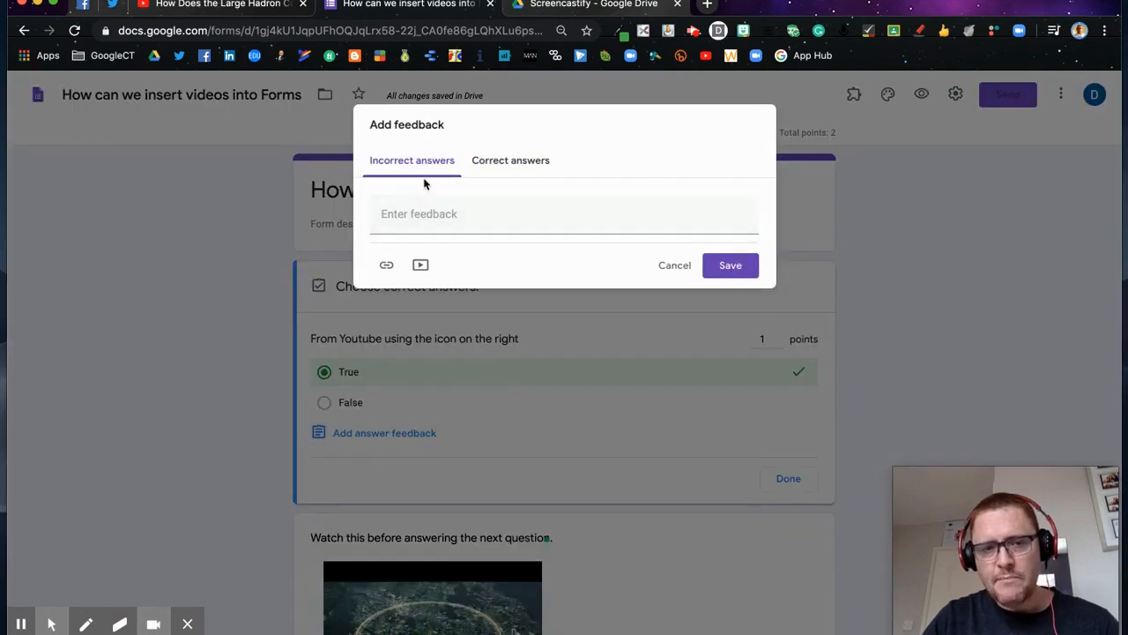
pyautogui.click(426, 212)
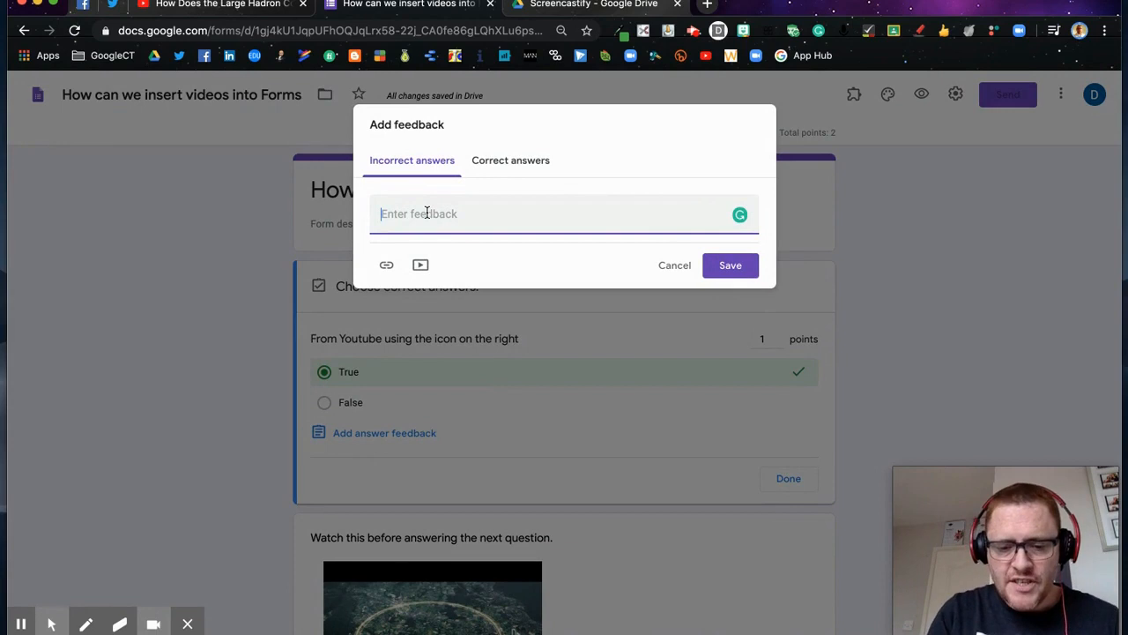
pyautogui.write('You')
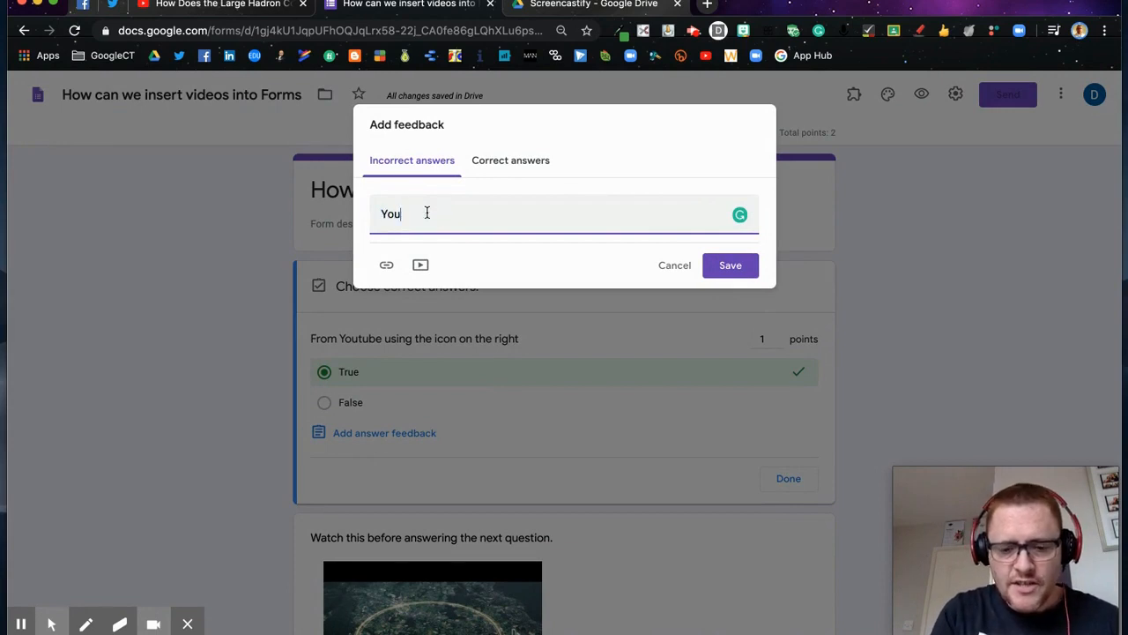
pyautogui.write(' use the add video icon')
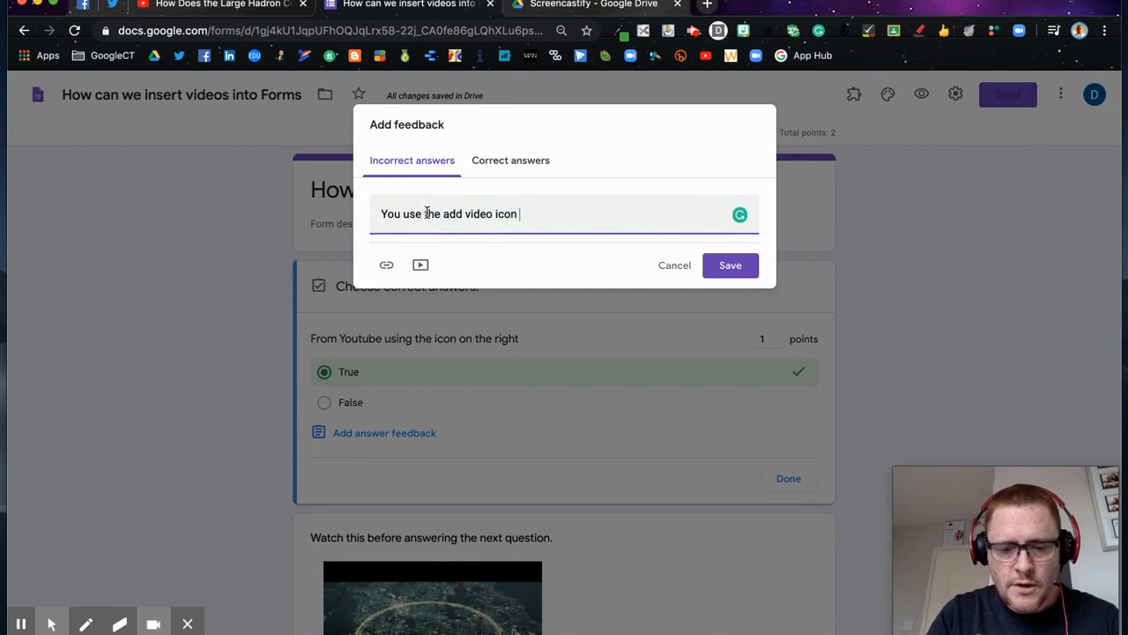
pyautogui.write(' to the right')
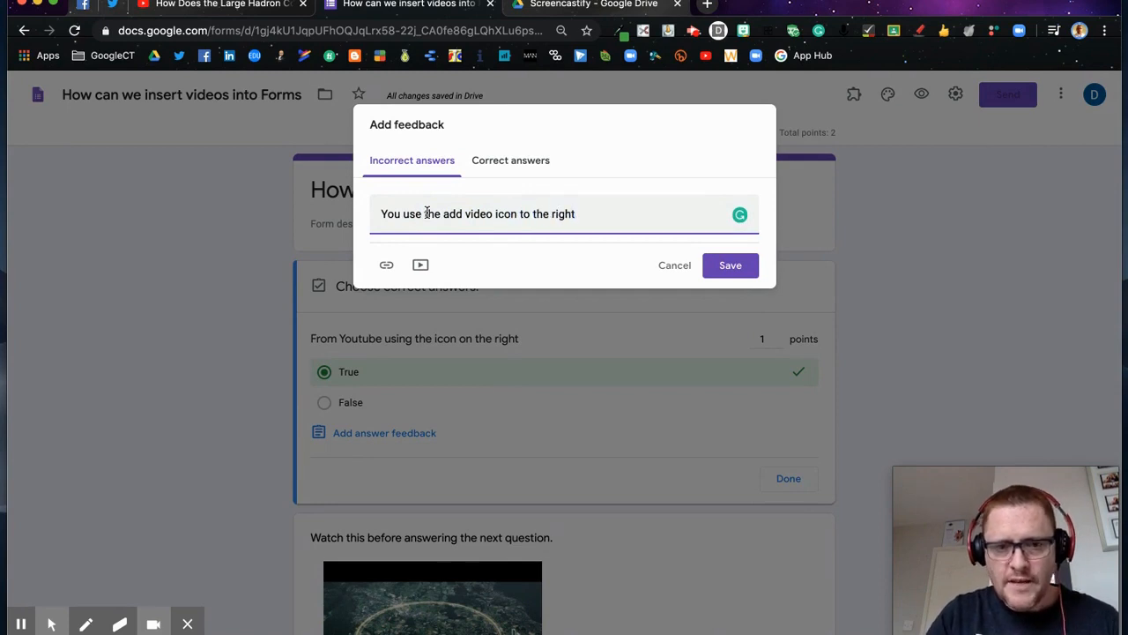
pyautogui.click(722, 266)
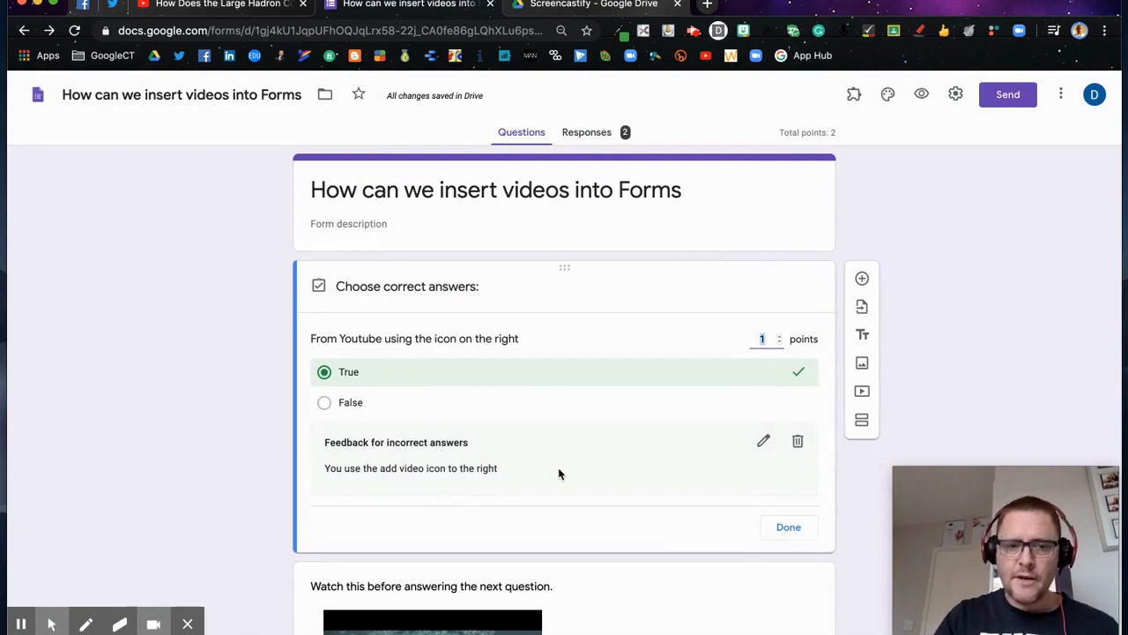
pyautogui.scroll(-5, 559, 474)
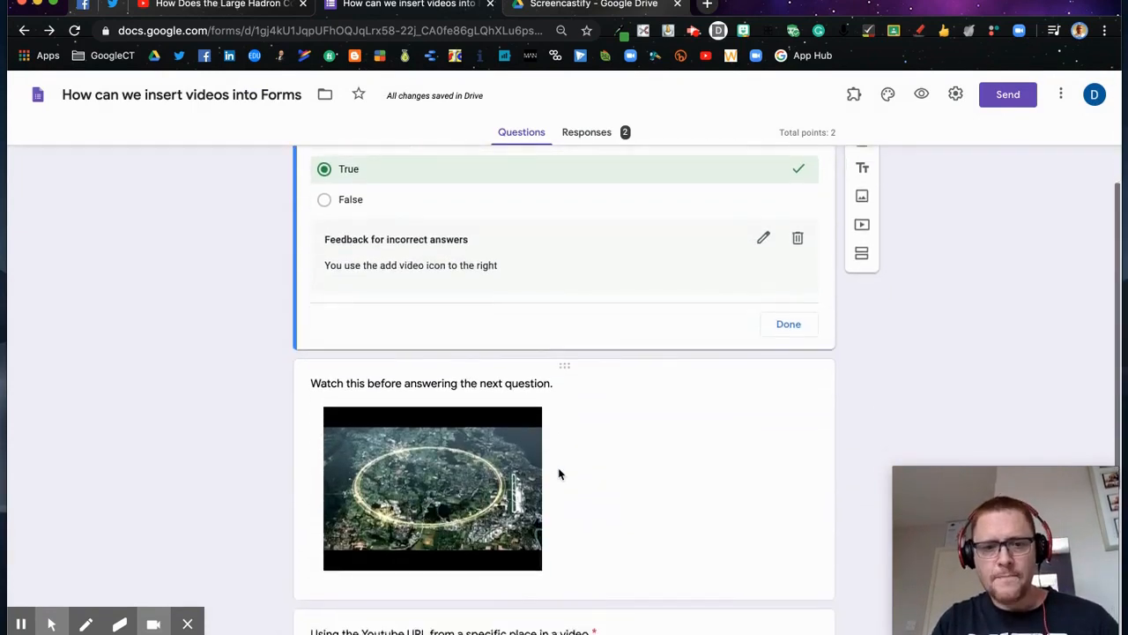
# Step: In the Youtube URL question's answer key, delete the old feedback and start a new feedback entry
pyautogui.scroll(-3, 559, 475)
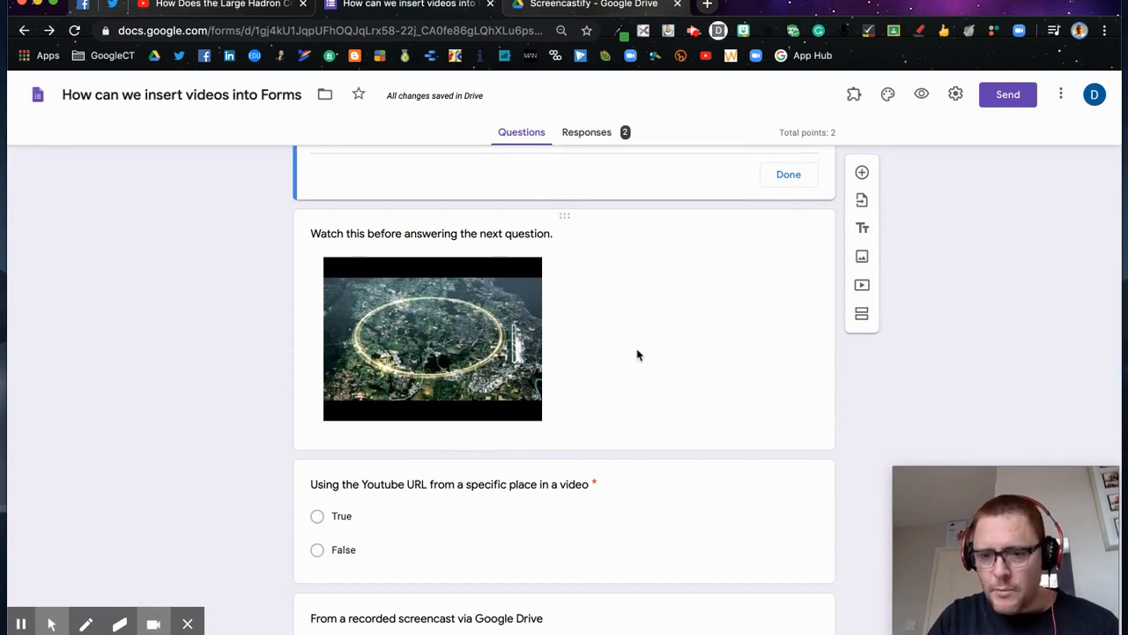
pyautogui.scroll(-3, 638, 355)
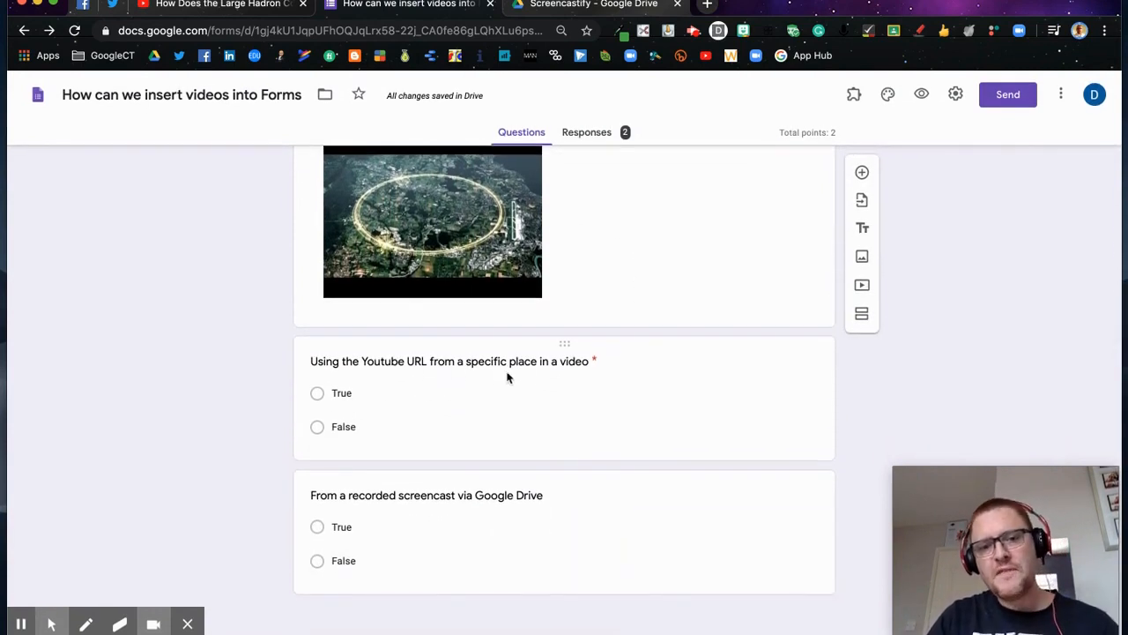
pyautogui.click(581, 412)
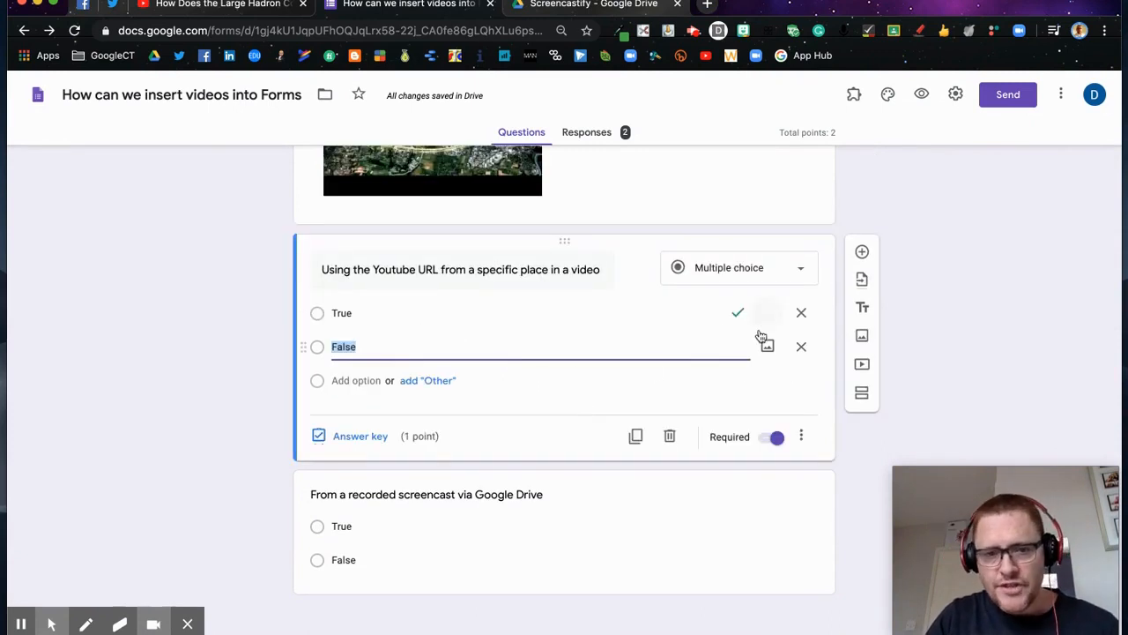
pyautogui.click(367, 438)
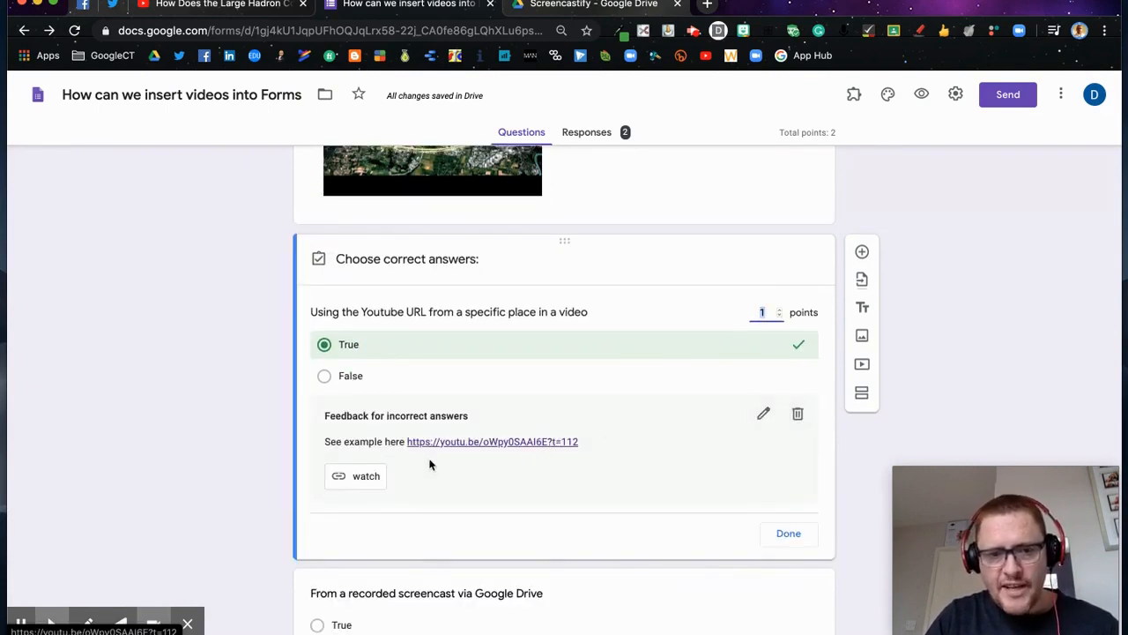
pyautogui.click(800, 416)
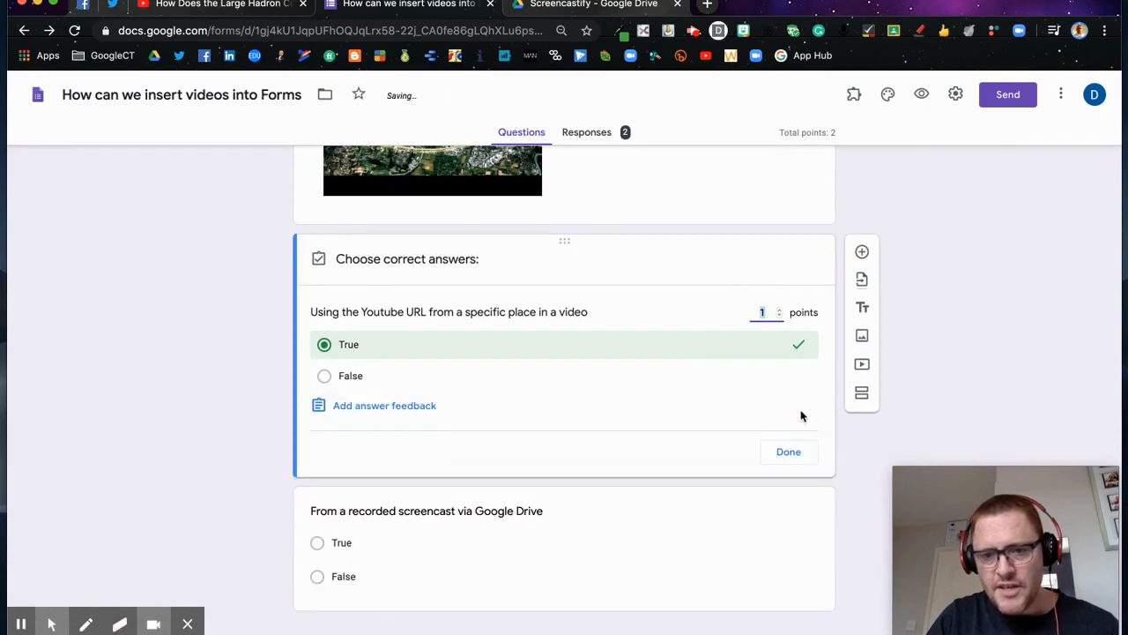
pyautogui.click(394, 407)
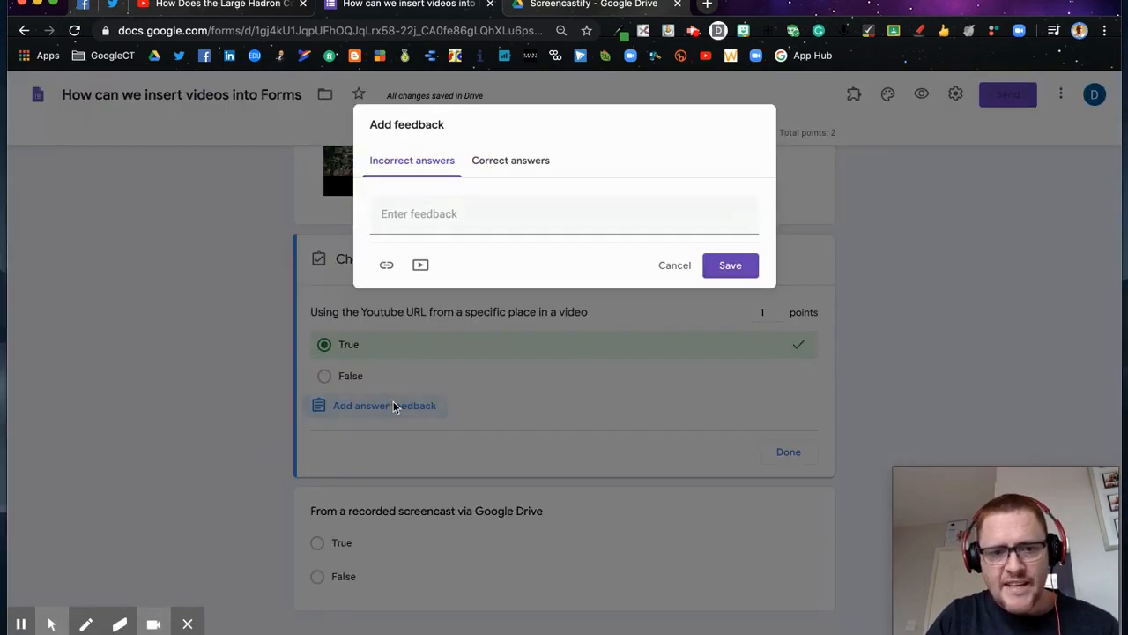
pyautogui.click(217, 5)
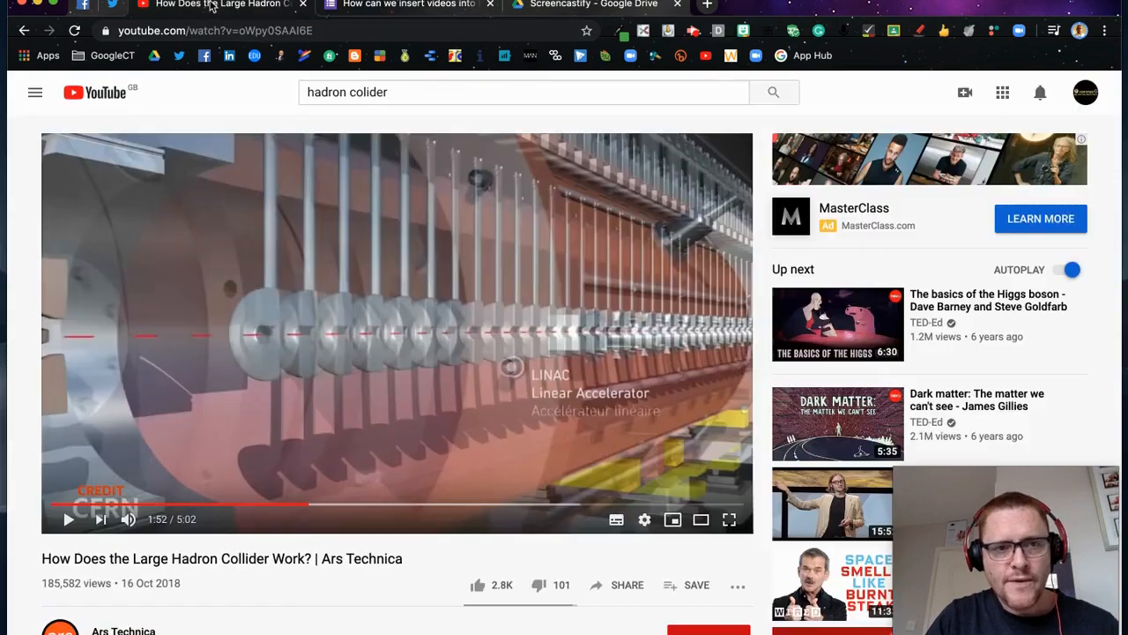
# Step: Copy the Large Hadron Collider video's URL at the 1:53 mark
pyautogui.click(312, 508)
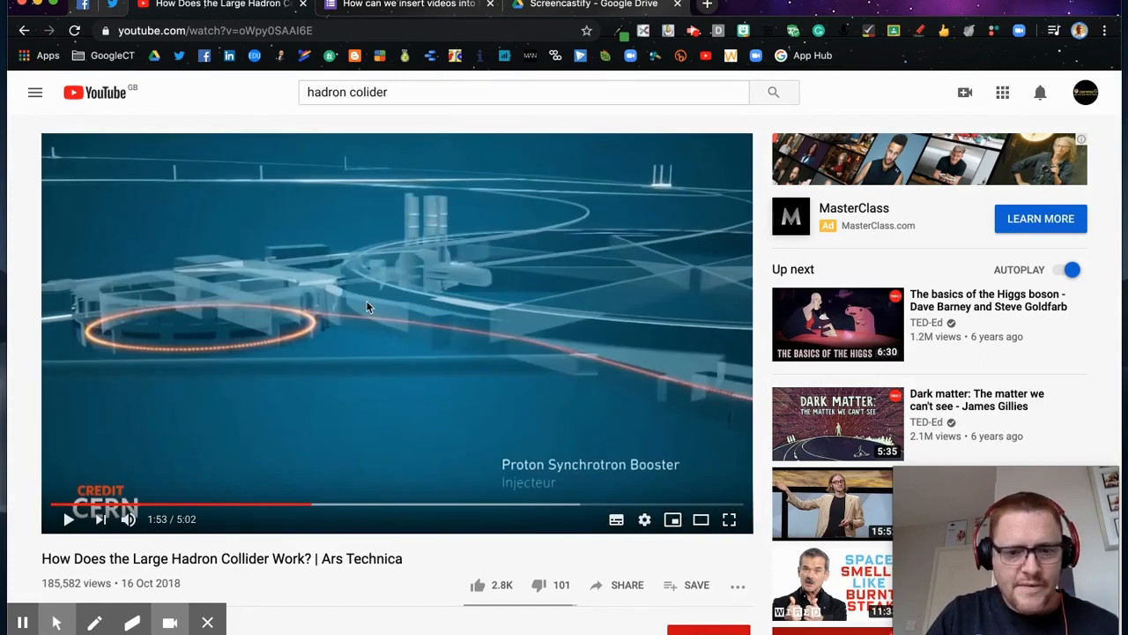
pyautogui.rightClick(367, 303)
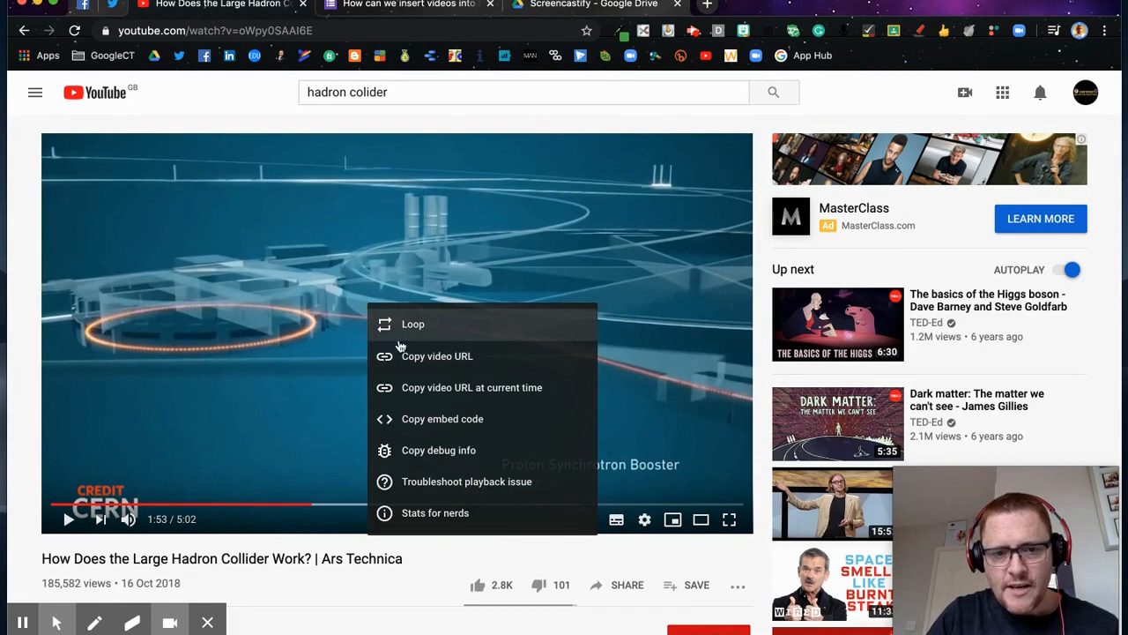
pyautogui.click(450, 389)
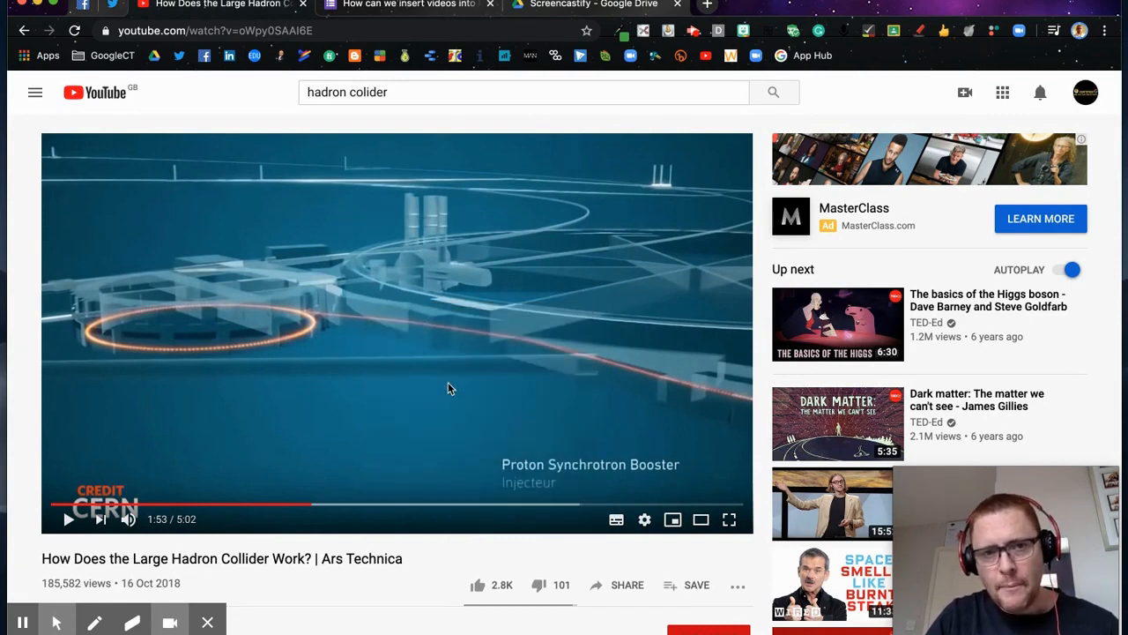
# Step: Save incorrect-answer feedback 'Watch this again and try one more time' with a 'Watch' link to the timed video
pyautogui.click(459, 9)
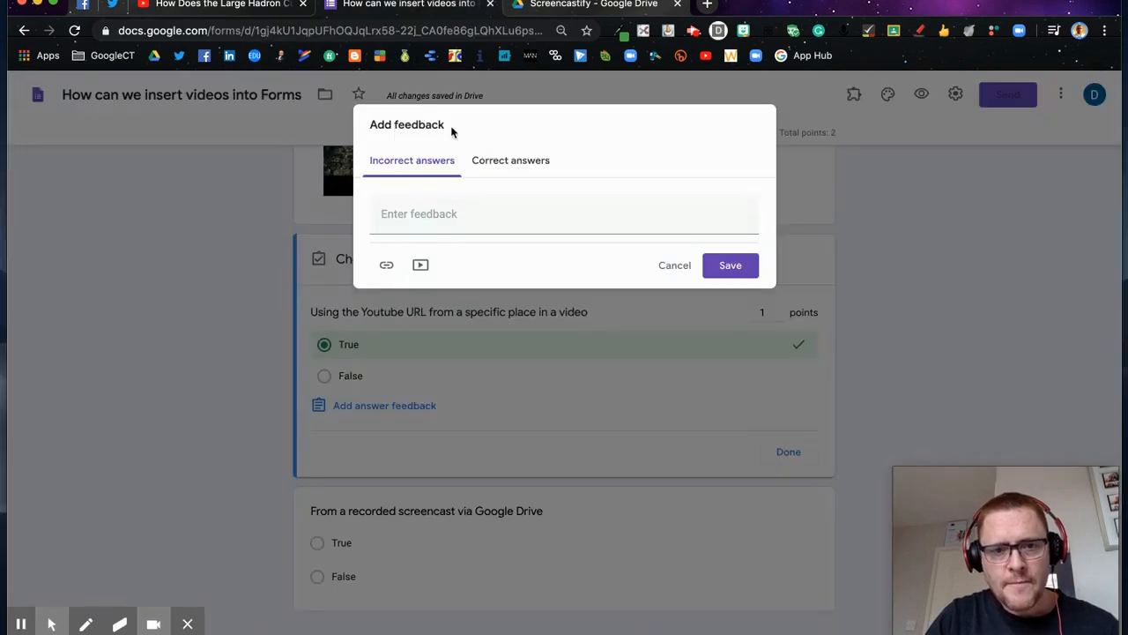
pyautogui.click(414, 214)
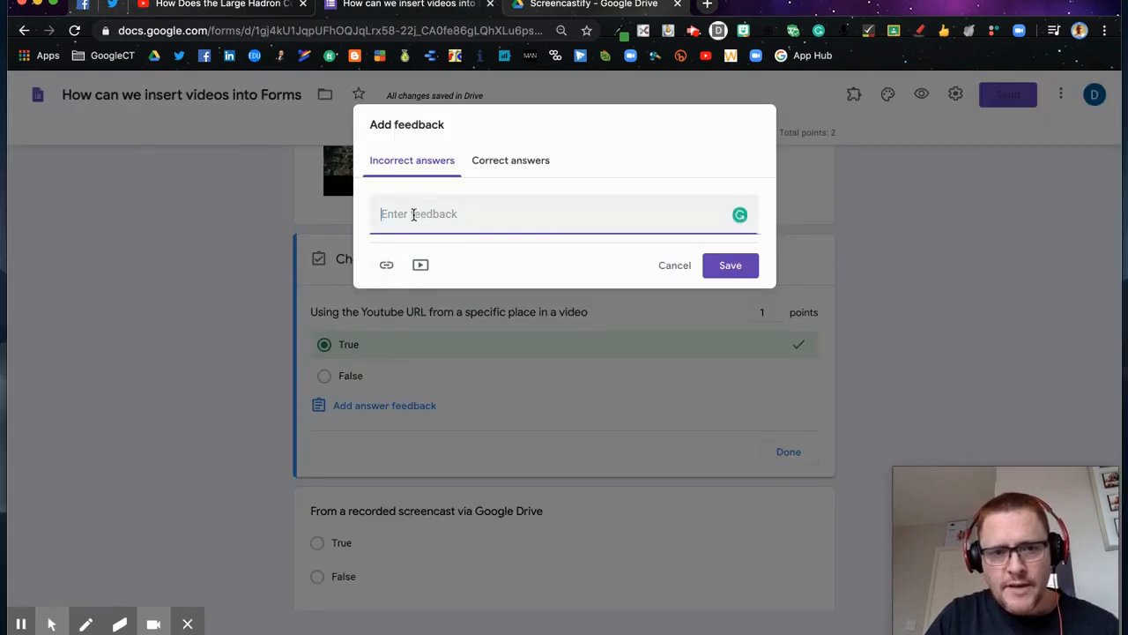
pyautogui.write('Watch this again and try one')
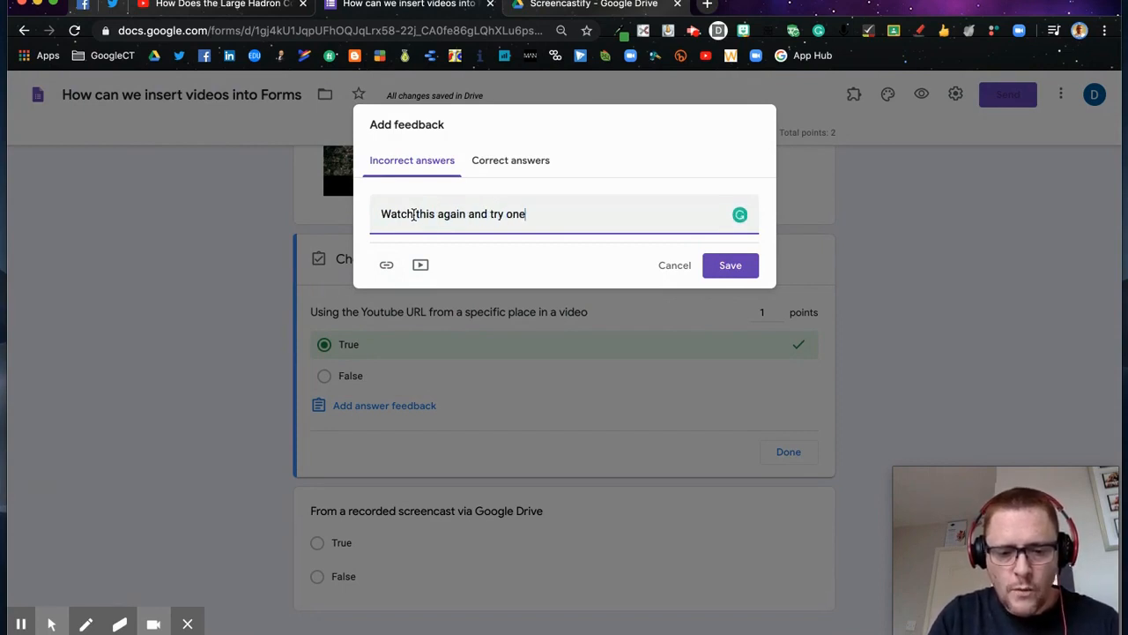
pyautogui.write(' more time')
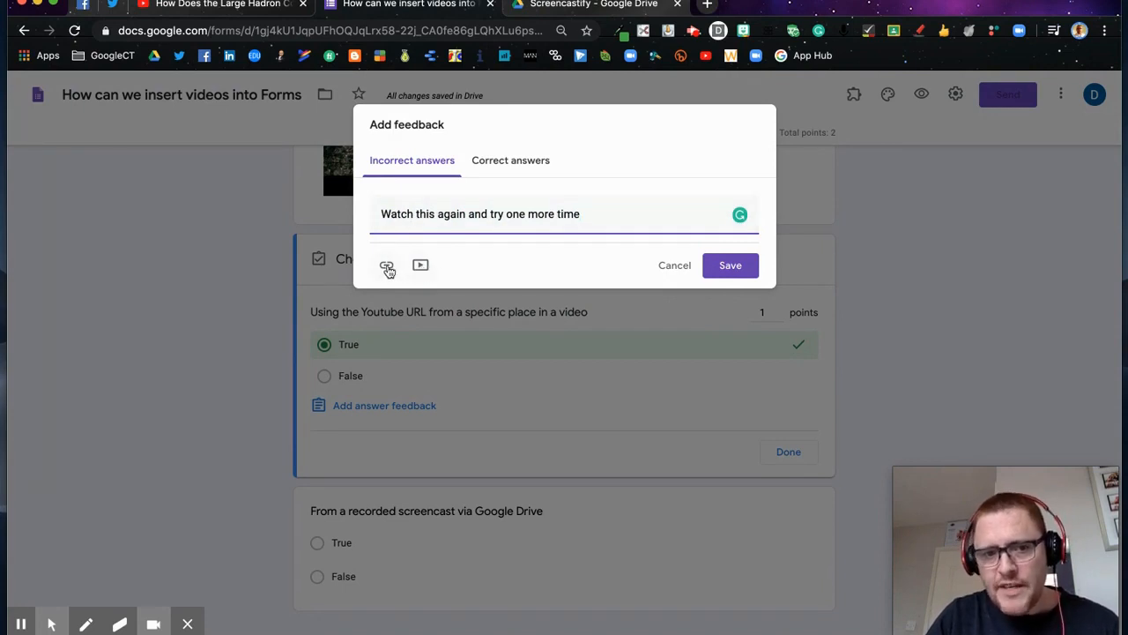
pyautogui.click(386, 266)
pyautogui.press('super+v')
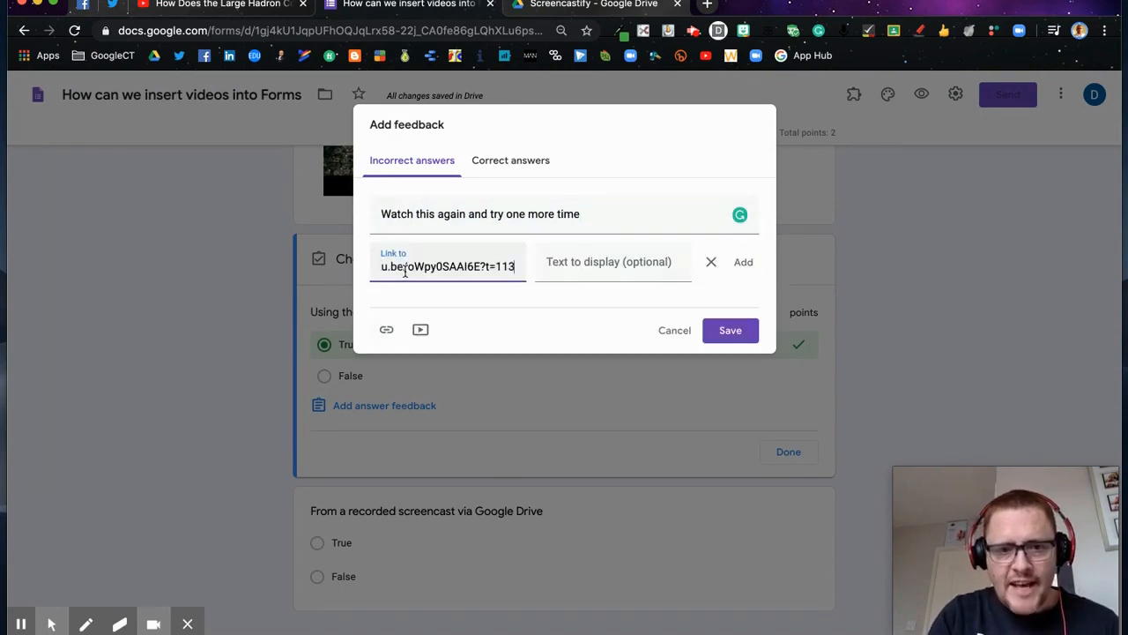
pyautogui.click(569, 265)
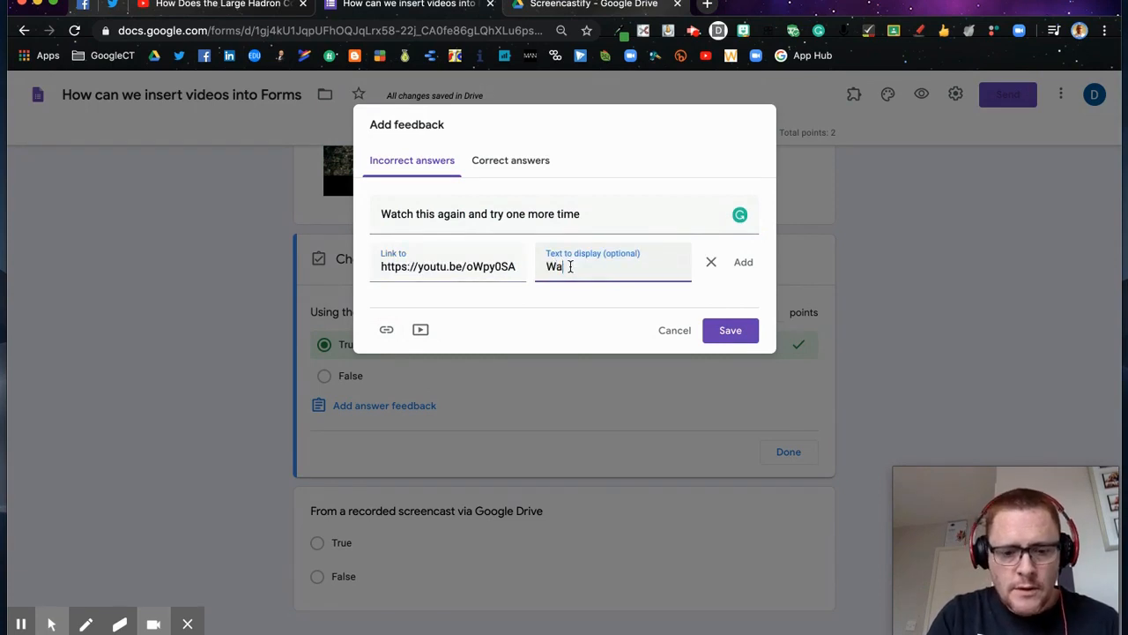
pyautogui.click(743, 262)
pyautogui.click(728, 309)
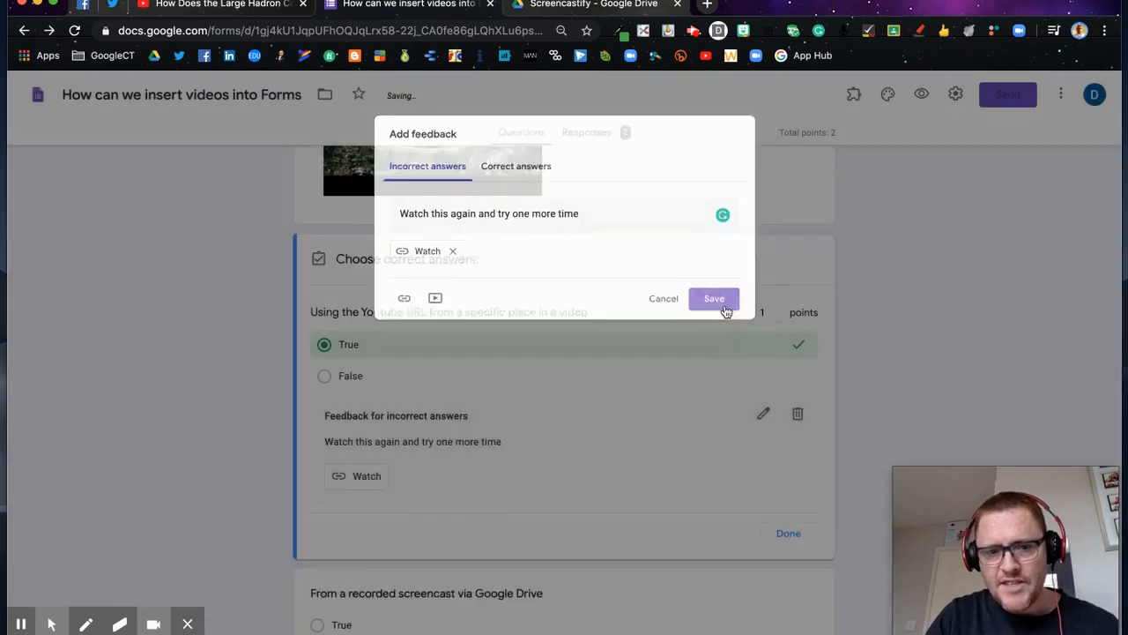
pyautogui.scroll(-2, 595, 480)
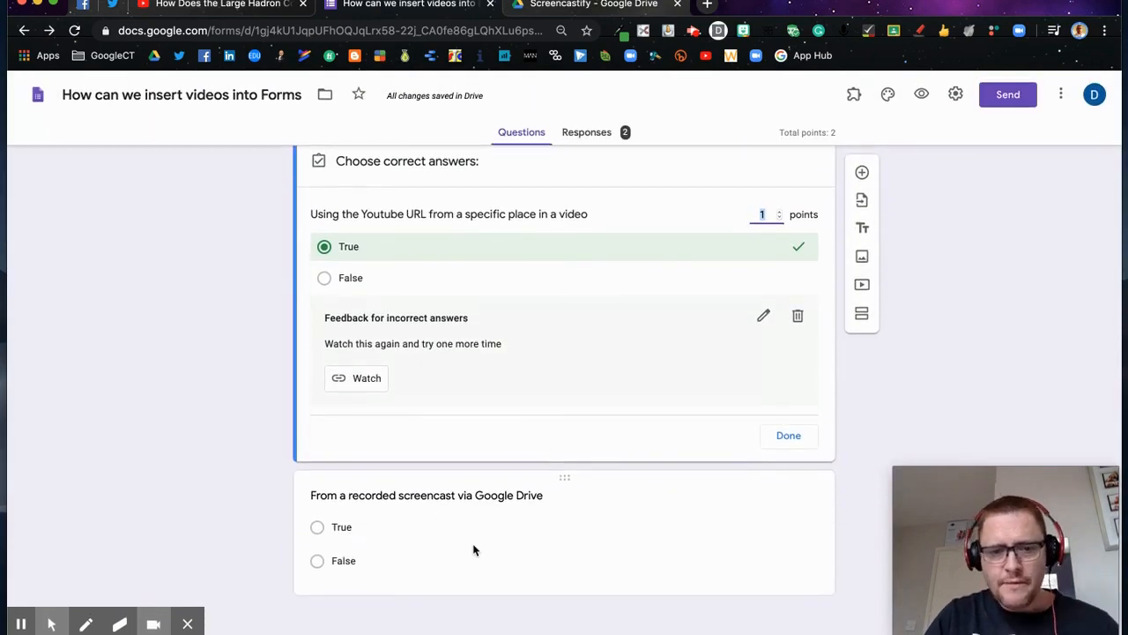
# Step: Set the Google Drive screencast question to 1 point in its answer key
pyautogui.click(510, 571)
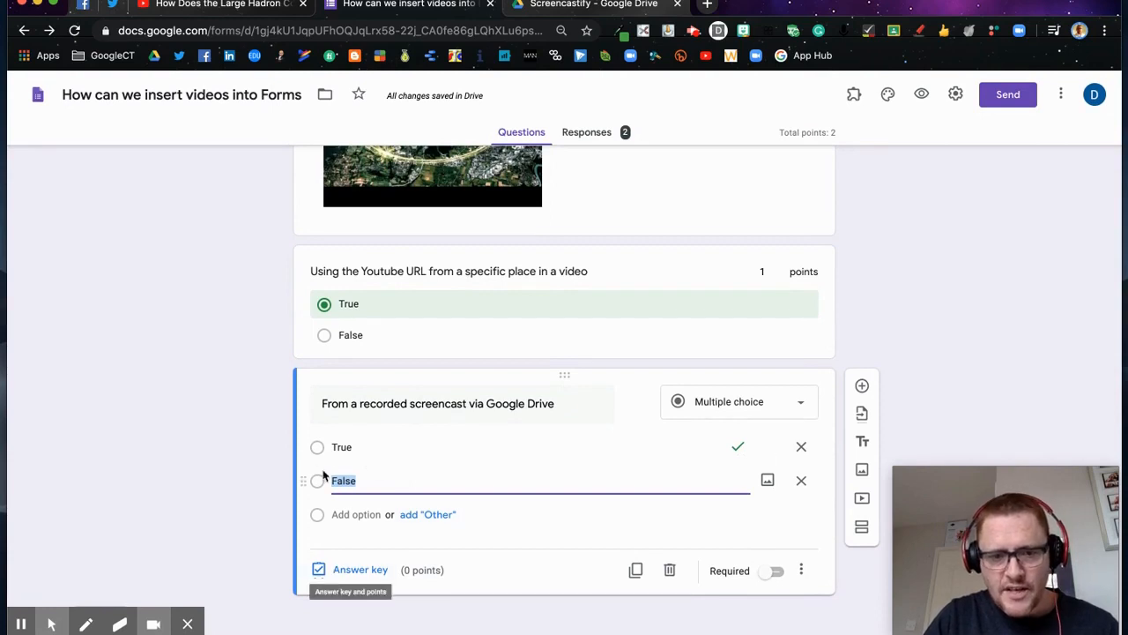
pyautogui.click(363, 571)
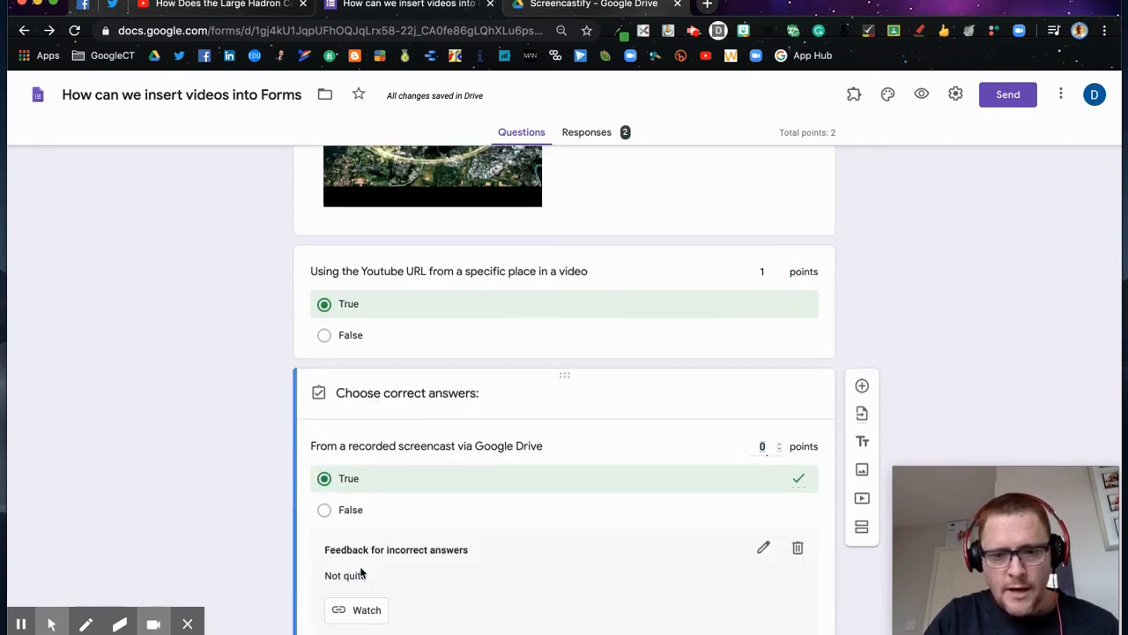
pyautogui.click(779, 446)
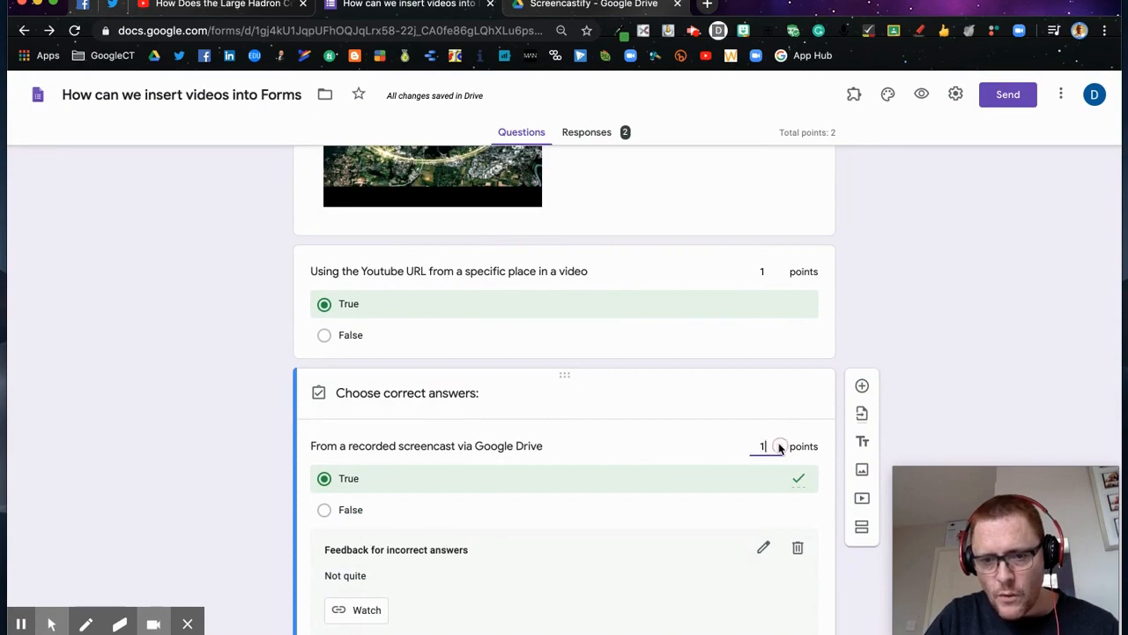
pyautogui.scroll(-2, 676, 502)
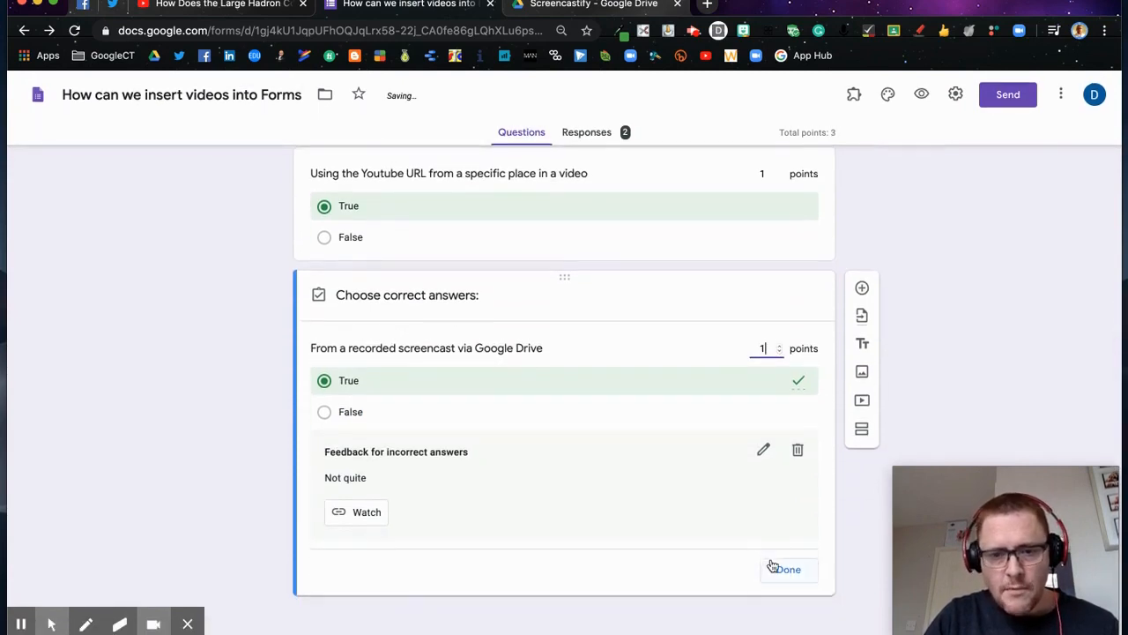
# Step: Delete the question's 'Not quite' feedback and start a new feedback entry
pyautogui.click(799, 452)
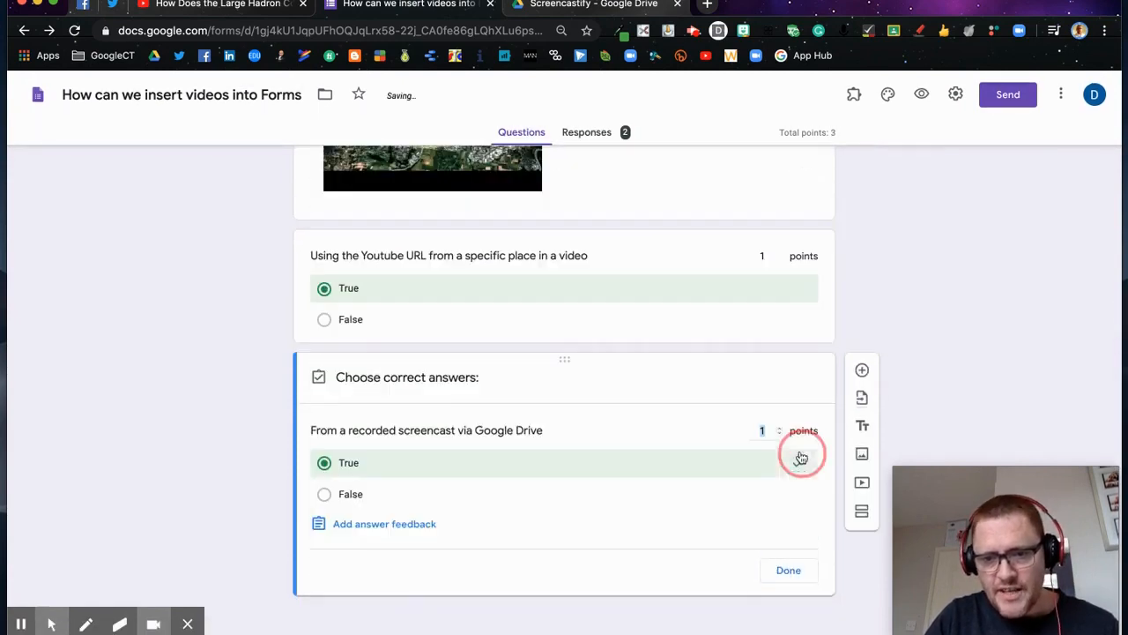
pyautogui.click(422, 527)
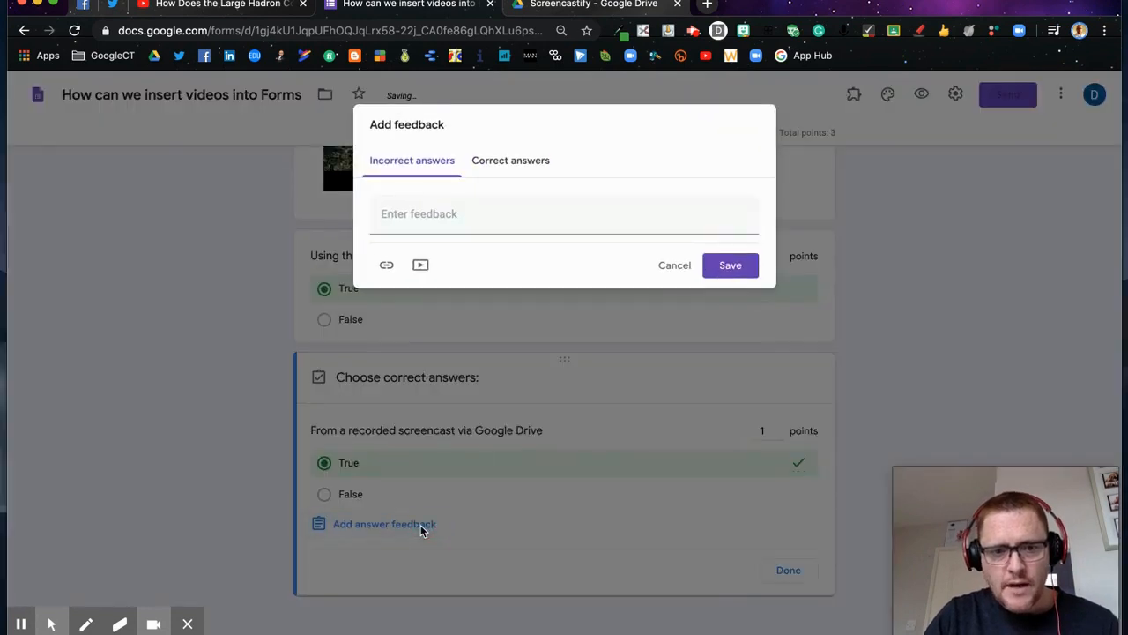
pyautogui.click(560, 5)
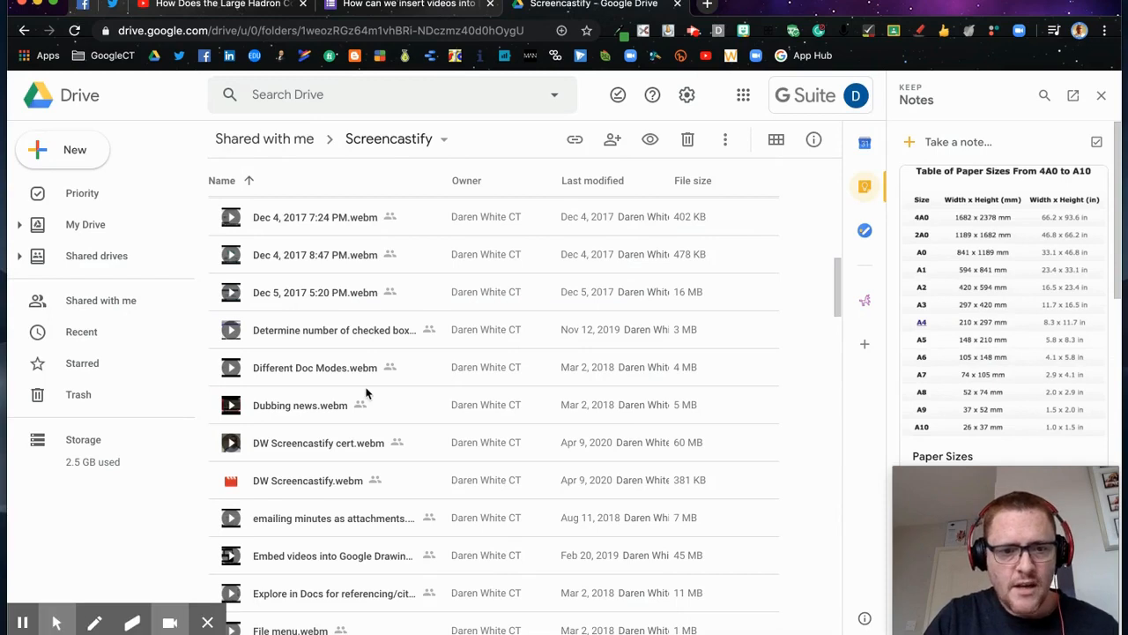
# Step: Turn on link sharing for Forms Intermediate.webm and copy its share URL
pyautogui.scroll(-5, 366, 393)
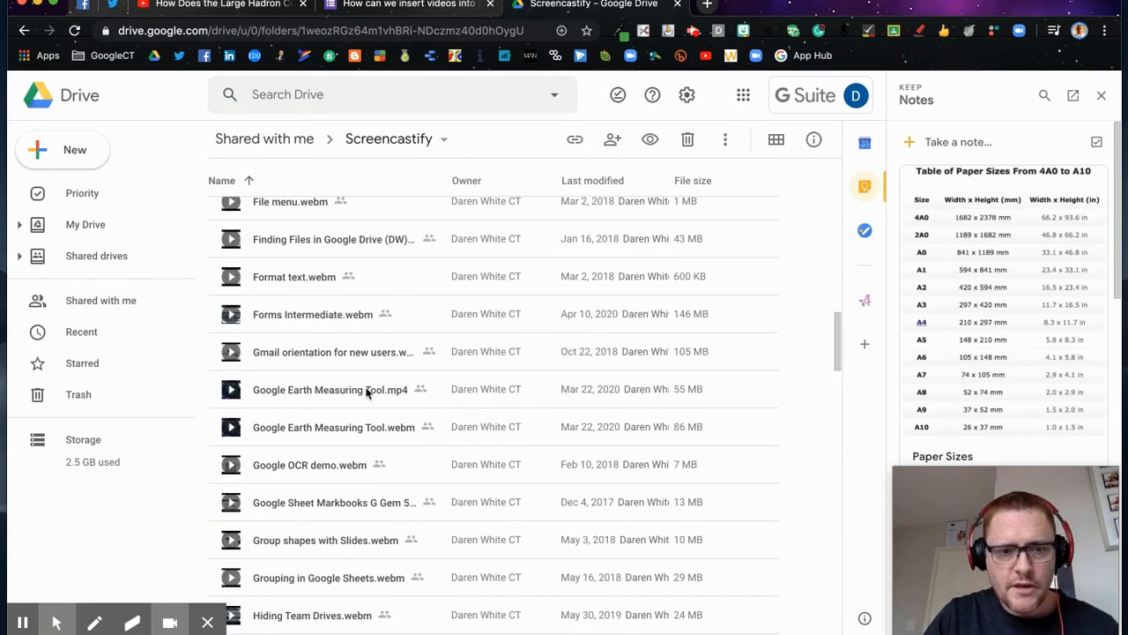
pyautogui.click(297, 317)
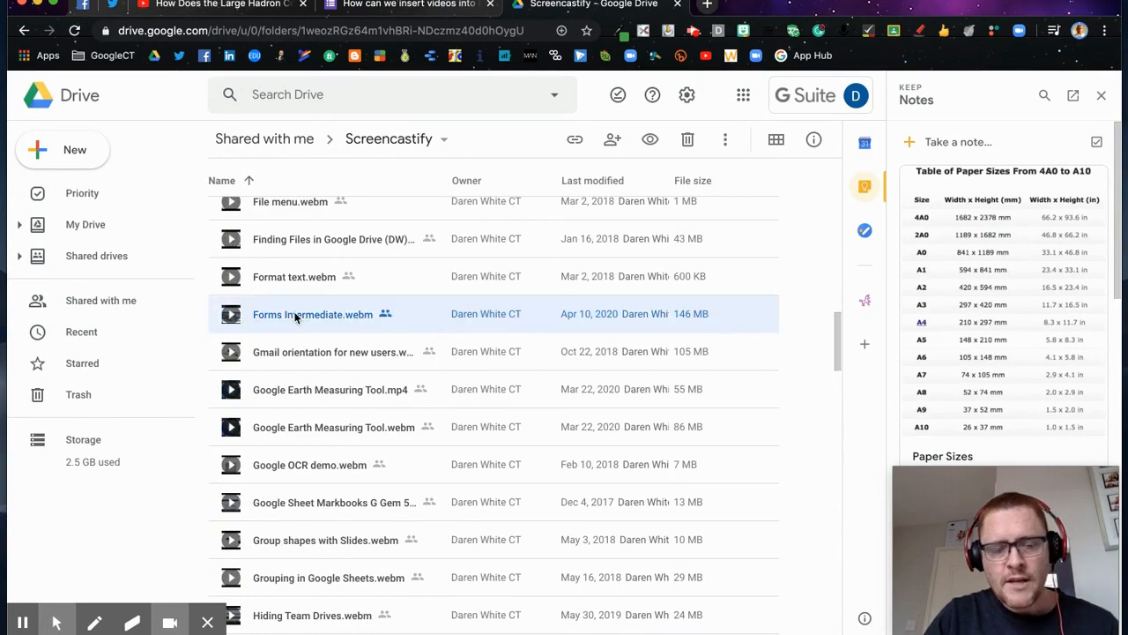
pyautogui.rightClick(296, 318)
pyautogui.click(380, 259)
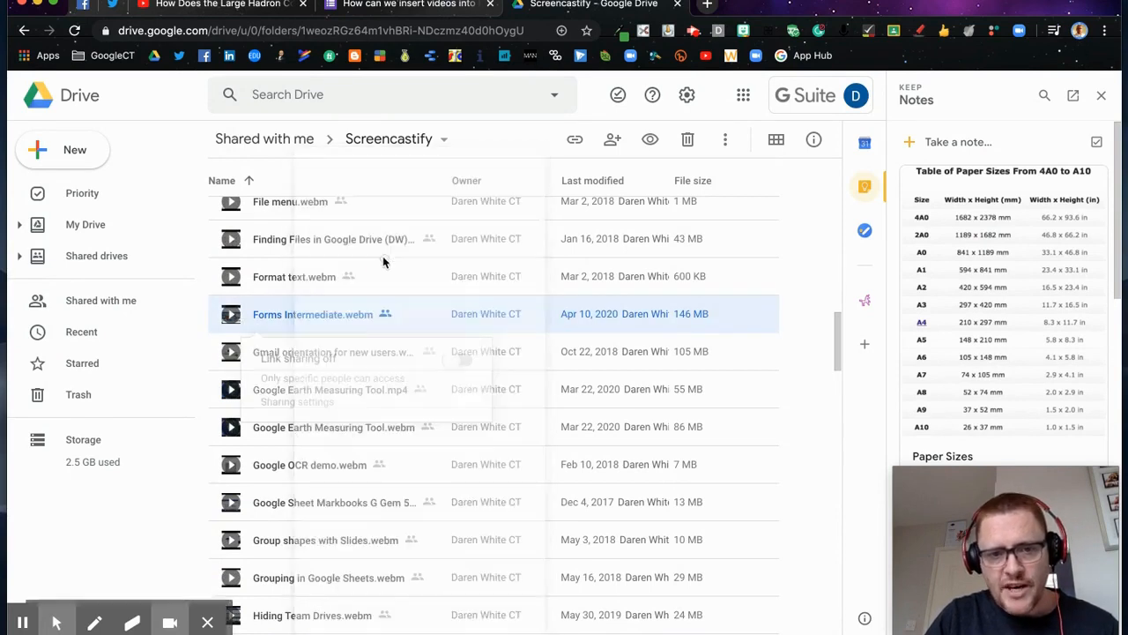
pyautogui.click(458, 361)
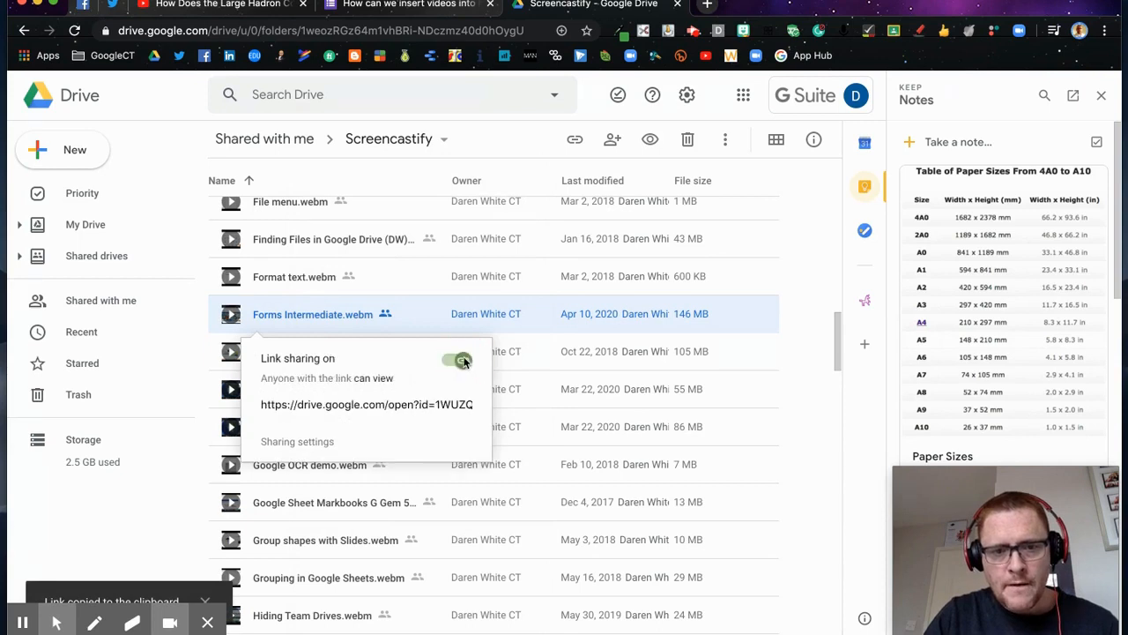
pyautogui.click(369, 405)
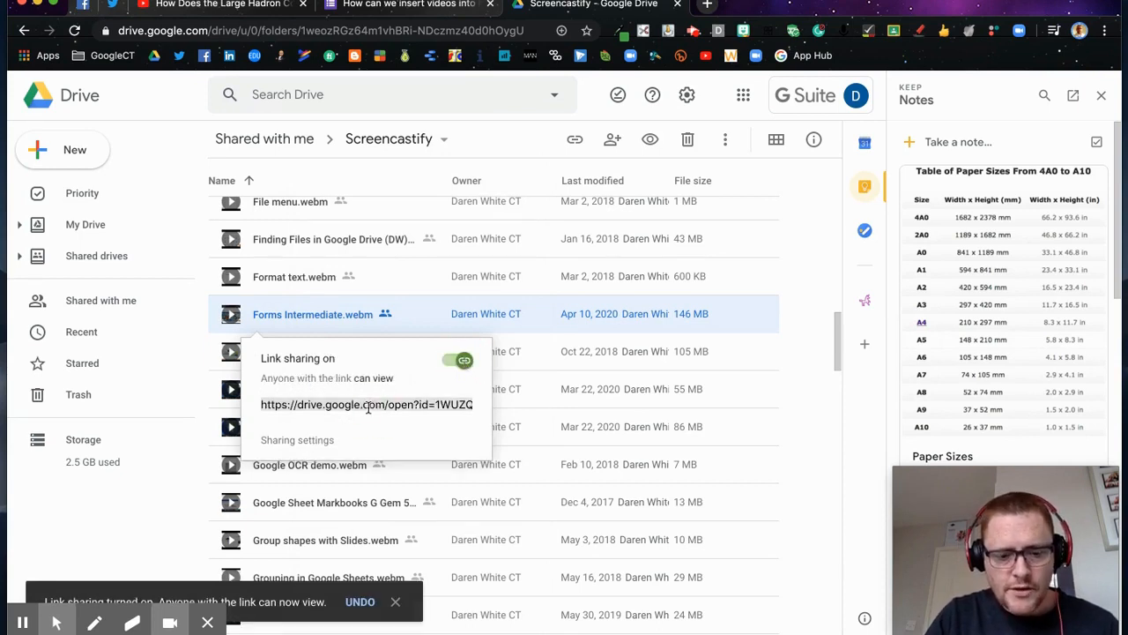
pyautogui.click(405, 5)
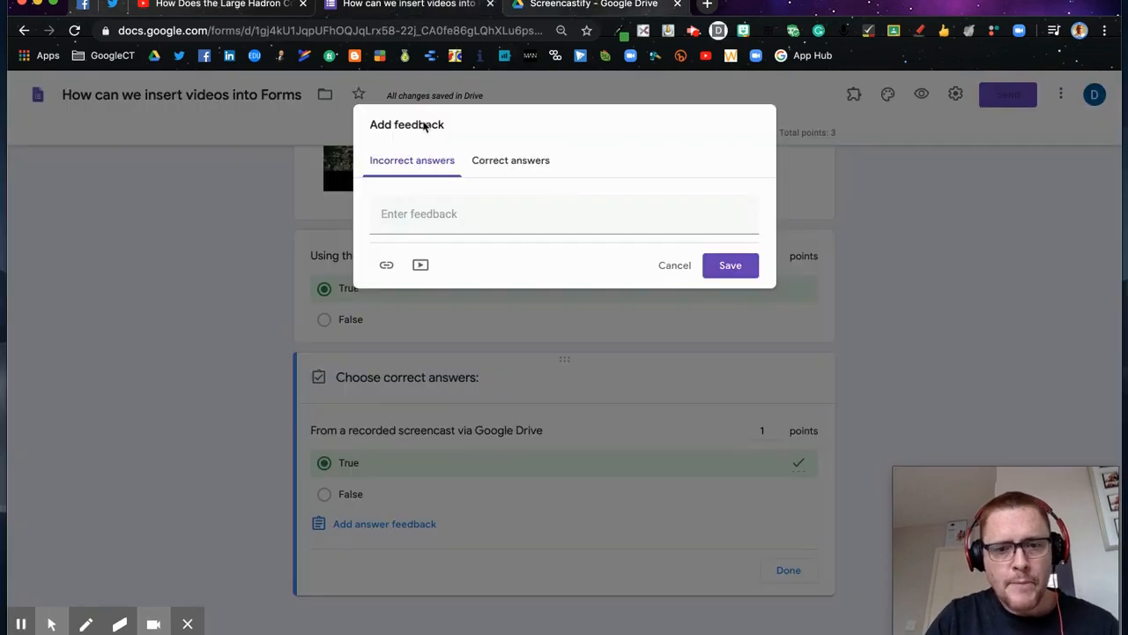
# Step: Write incorrect-answer feedback 'Watch this video for more information' with a 'Watch' link to the Drive video
pyautogui.click(399, 214)
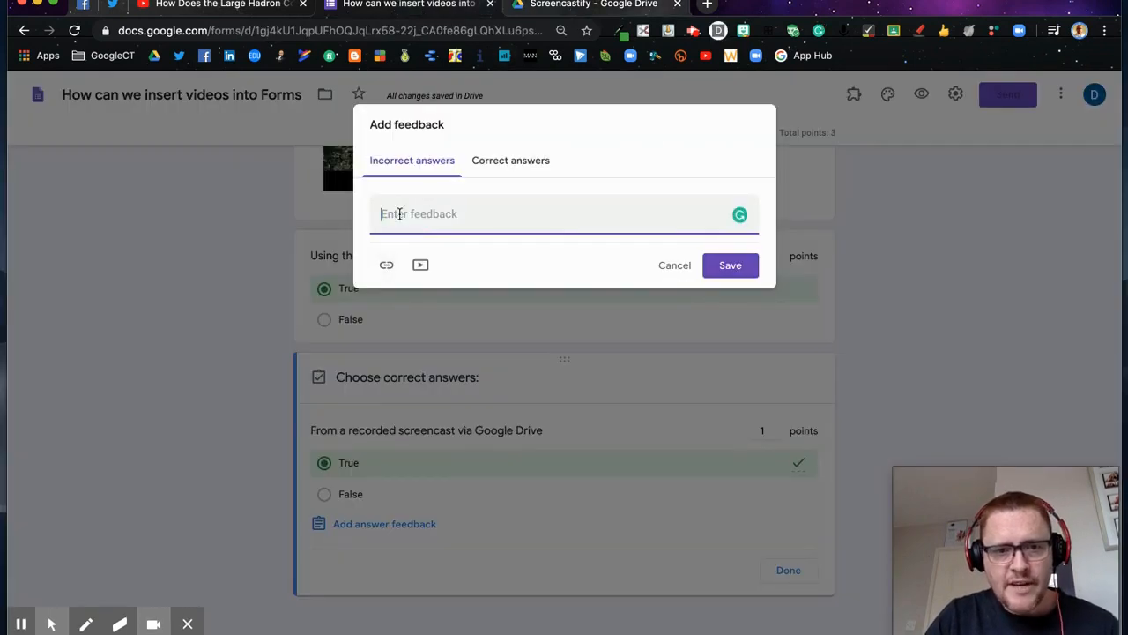
pyautogui.write('Wa')
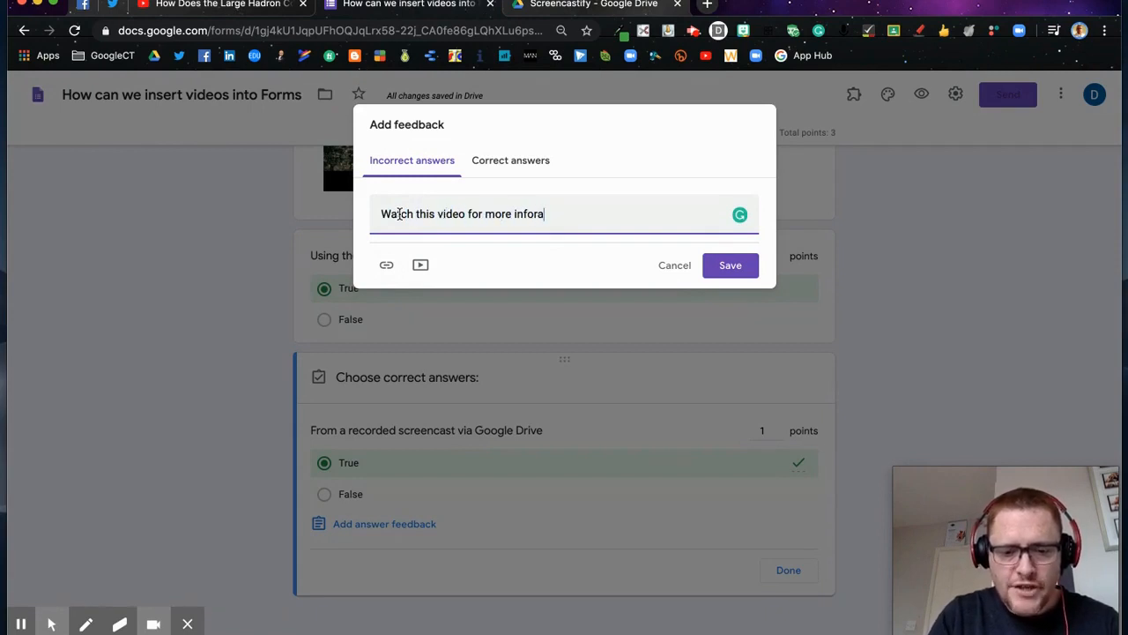
pyautogui.write('tch this video for more information')
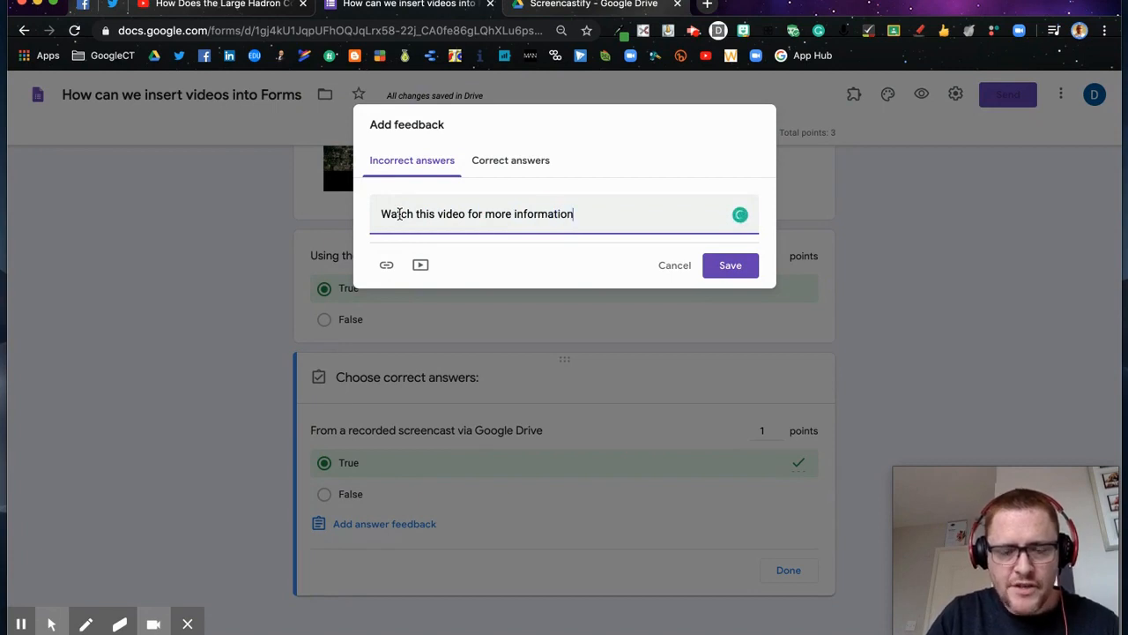
pyautogui.click(389, 266)
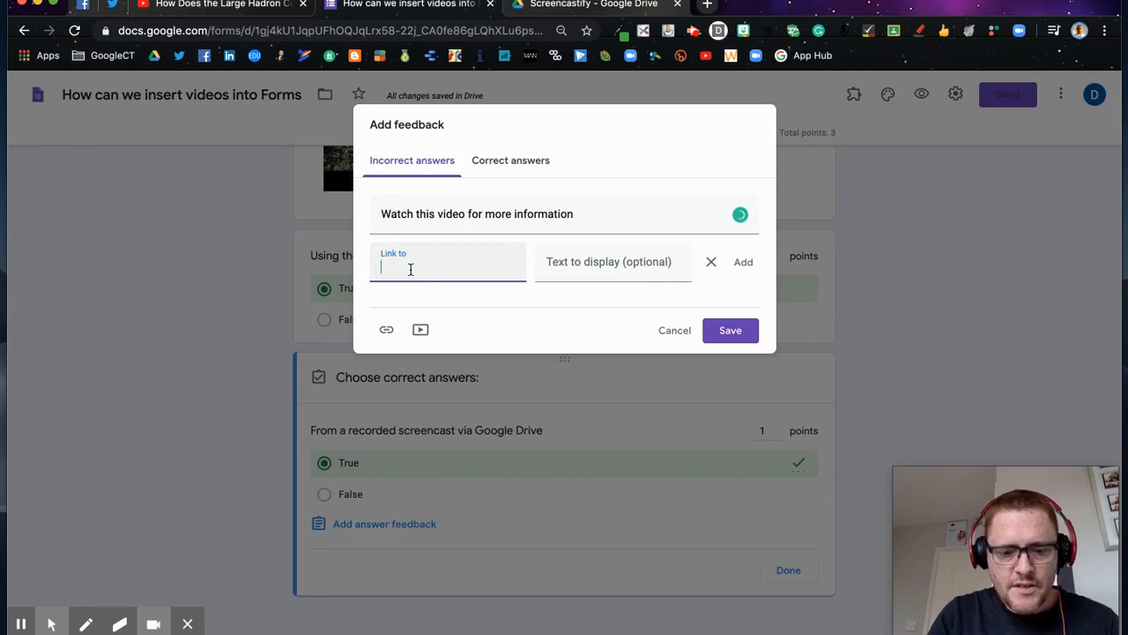
pyautogui.press('super+v')
pyautogui.click(553, 266)
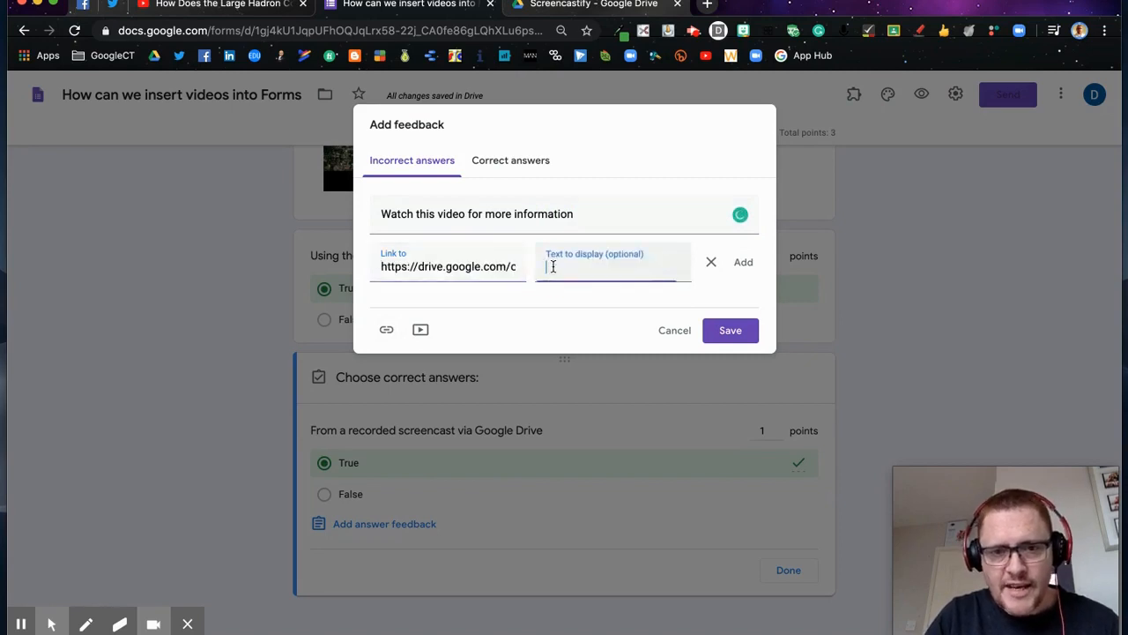
pyautogui.write('Watch')
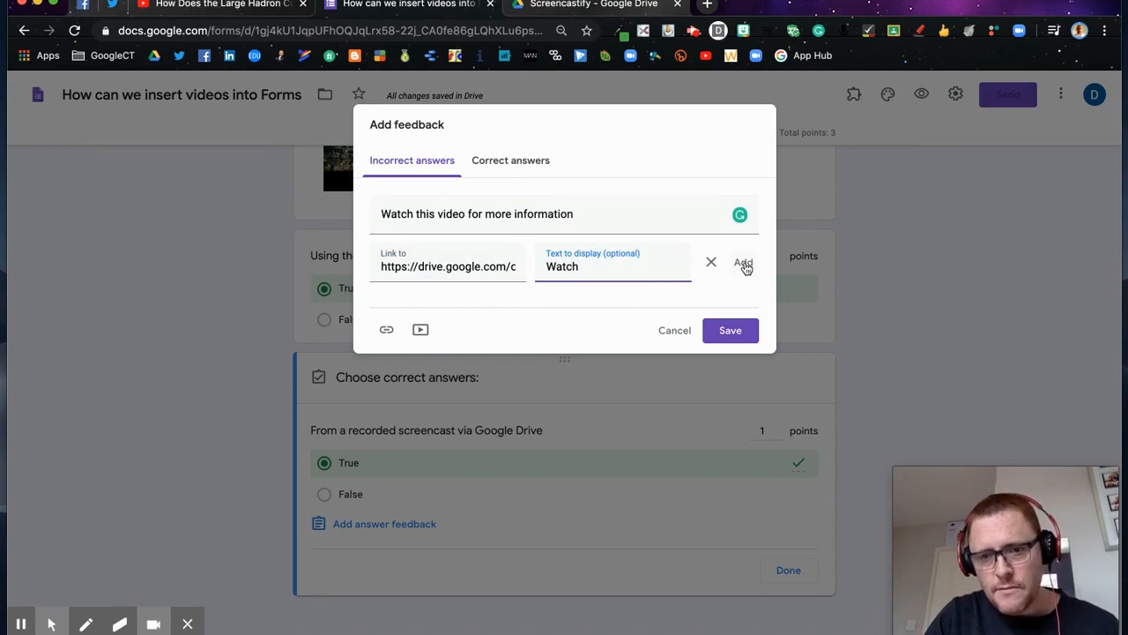
pyautogui.click(743, 262)
# Step: Save the answer feedback and preview the quiz as a respondent
pyautogui.click(513, 160)
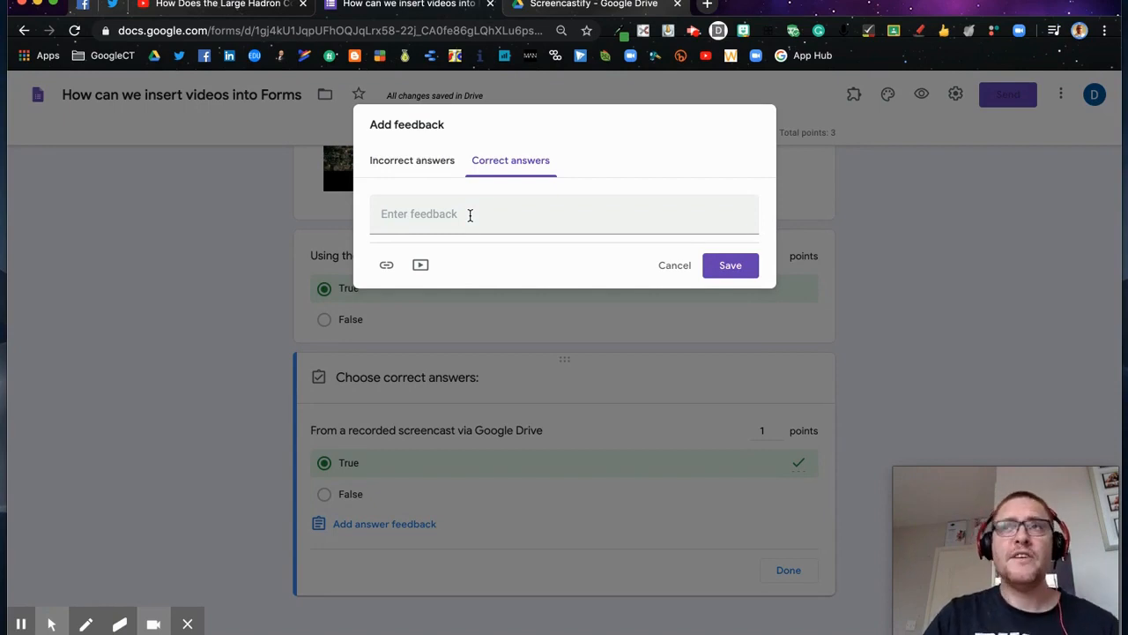
pyautogui.click(729, 266)
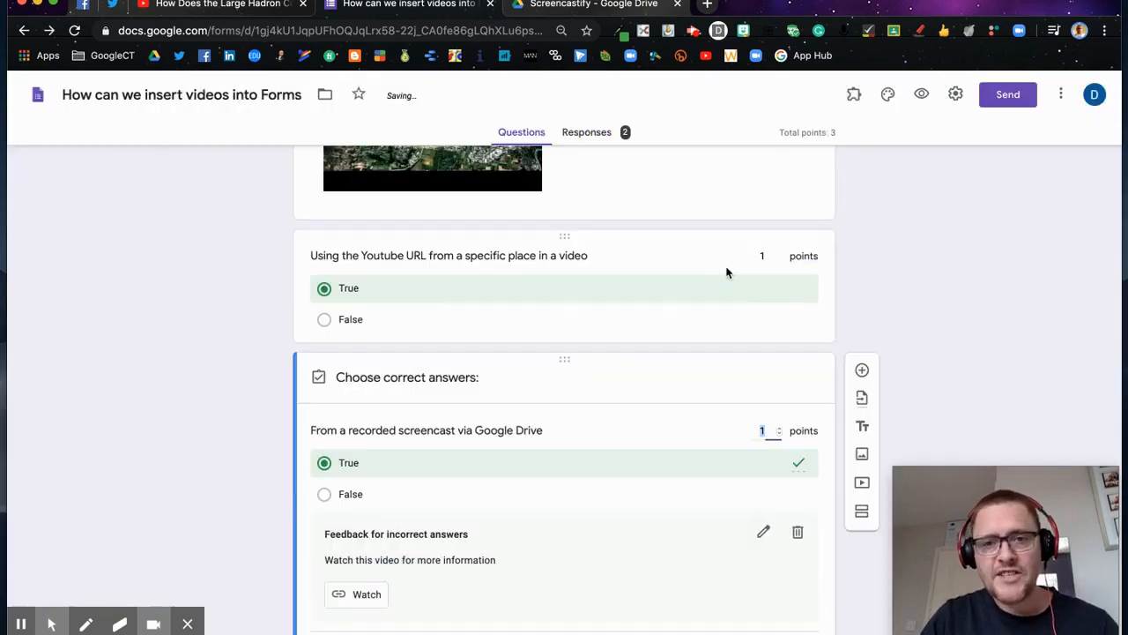
pyautogui.click(922, 94)
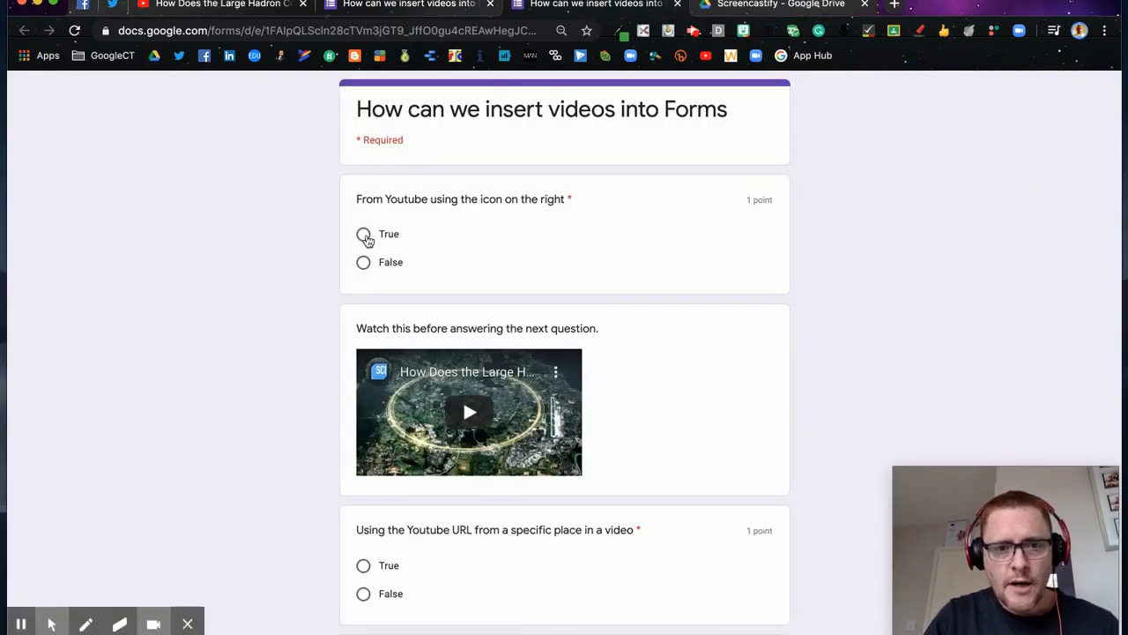
# Step: Answer False to the first question, then play and pause the embedded Large Hadron Collider video
pyautogui.click(364, 263)
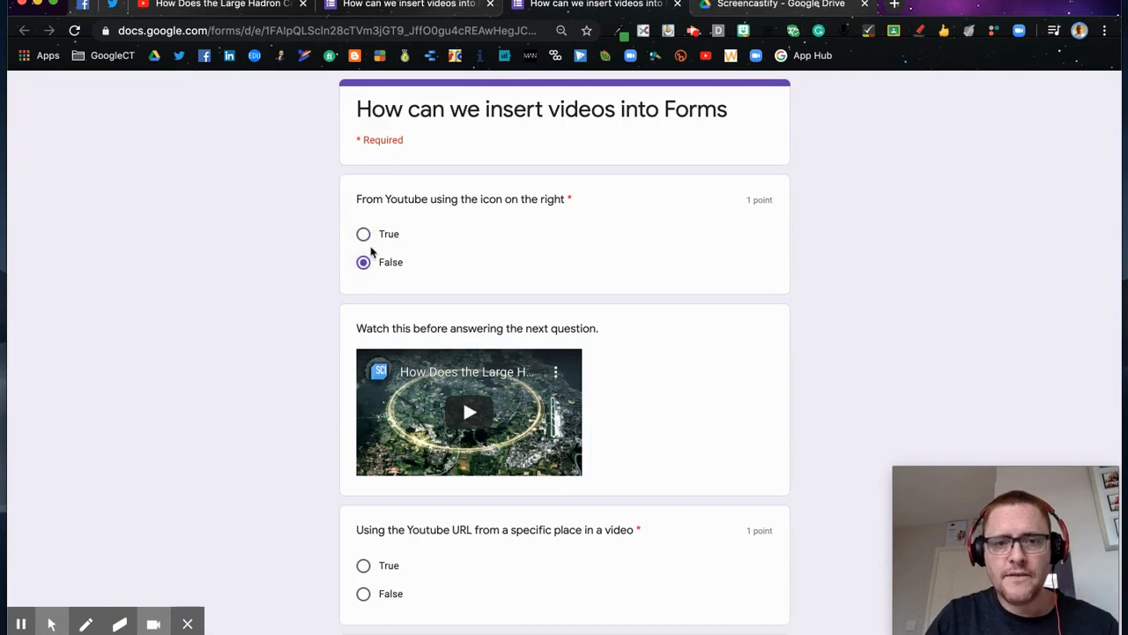
pyautogui.scroll(-4, 625, 267)
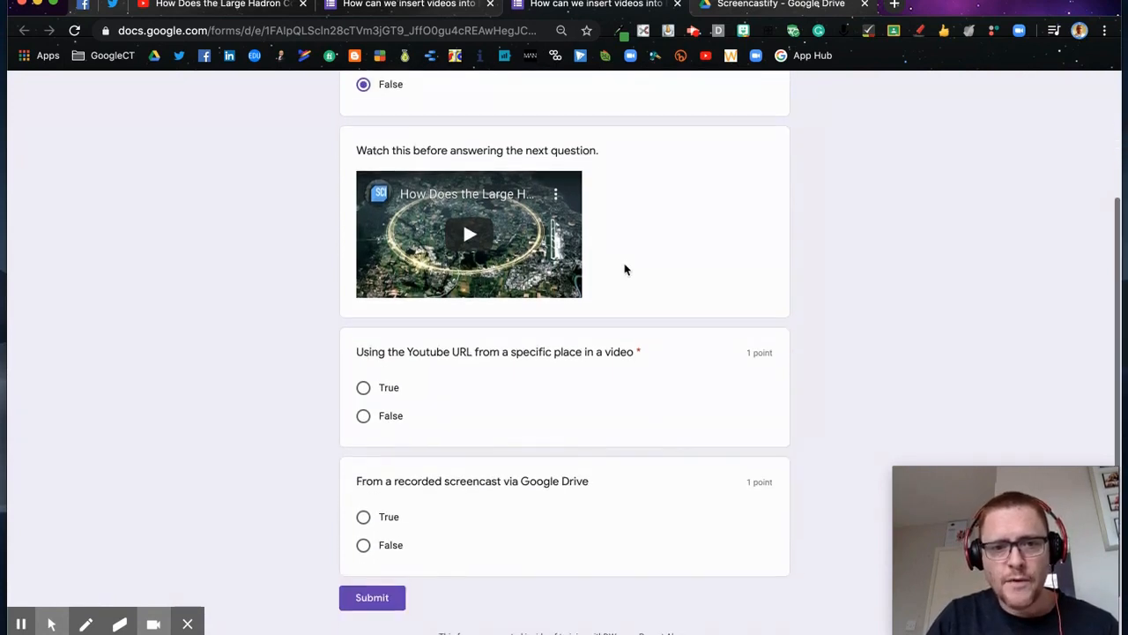
pyautogui.click(457, 235)
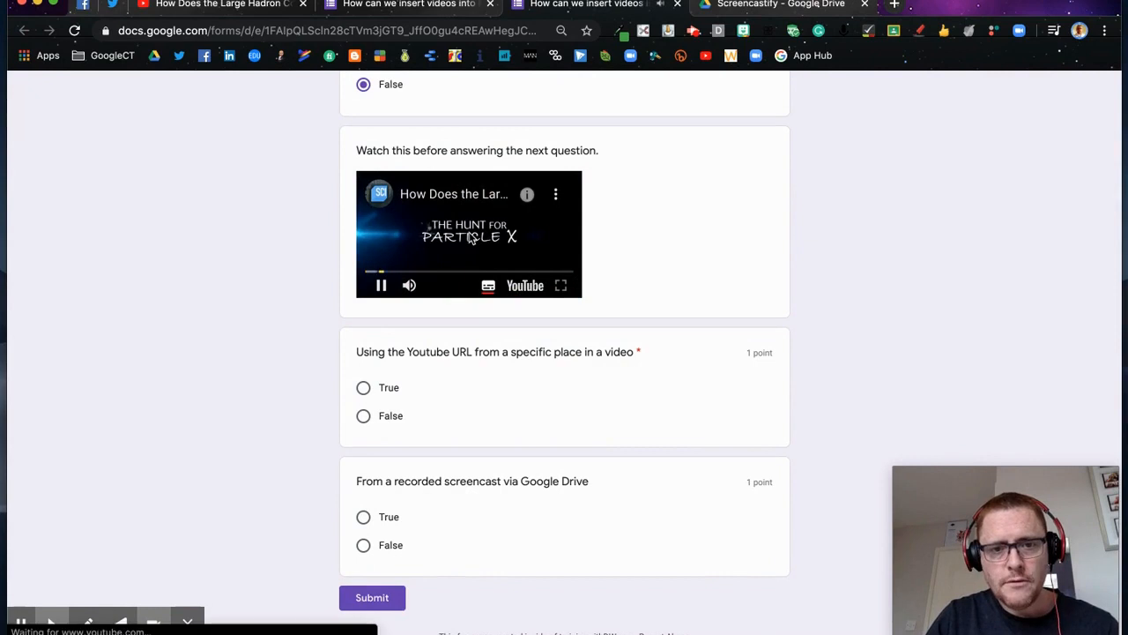
pyautogui.click(381, 284)
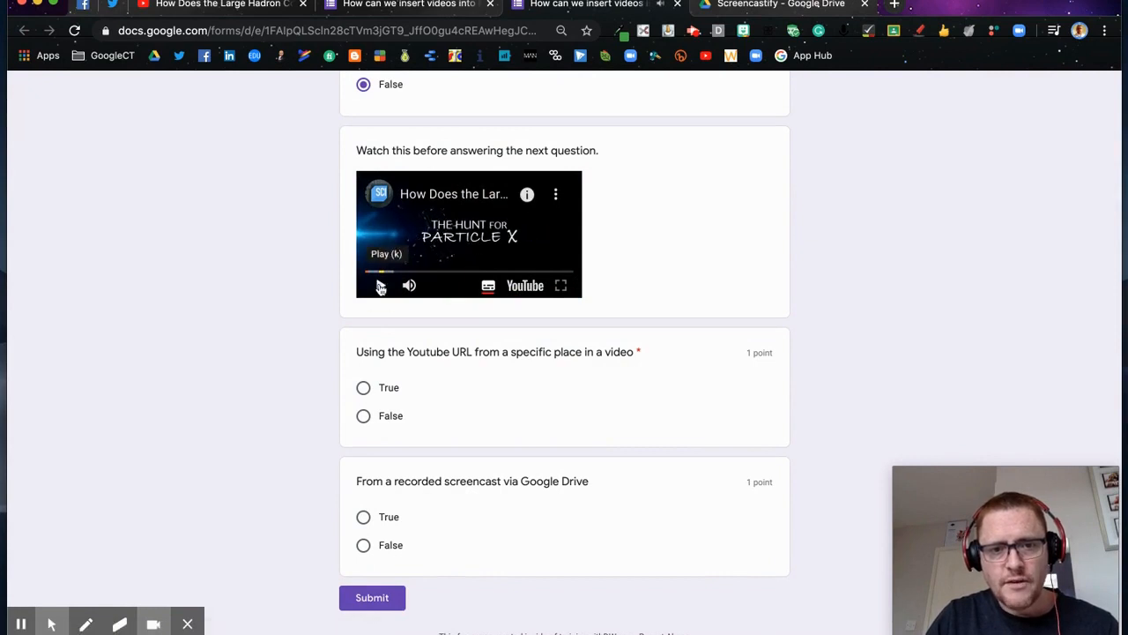
pyautogui.scroll(-2, 486, 374)
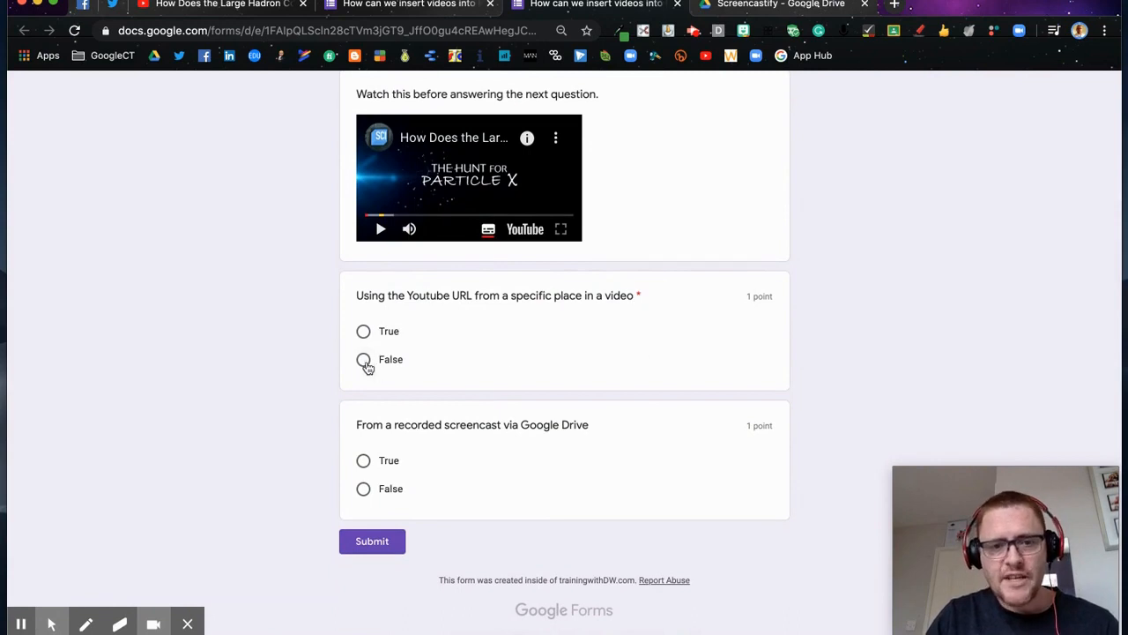
# Step: Answer False to the second question, submit the quiz response, and view its score
pyautogui.click(363, 490)
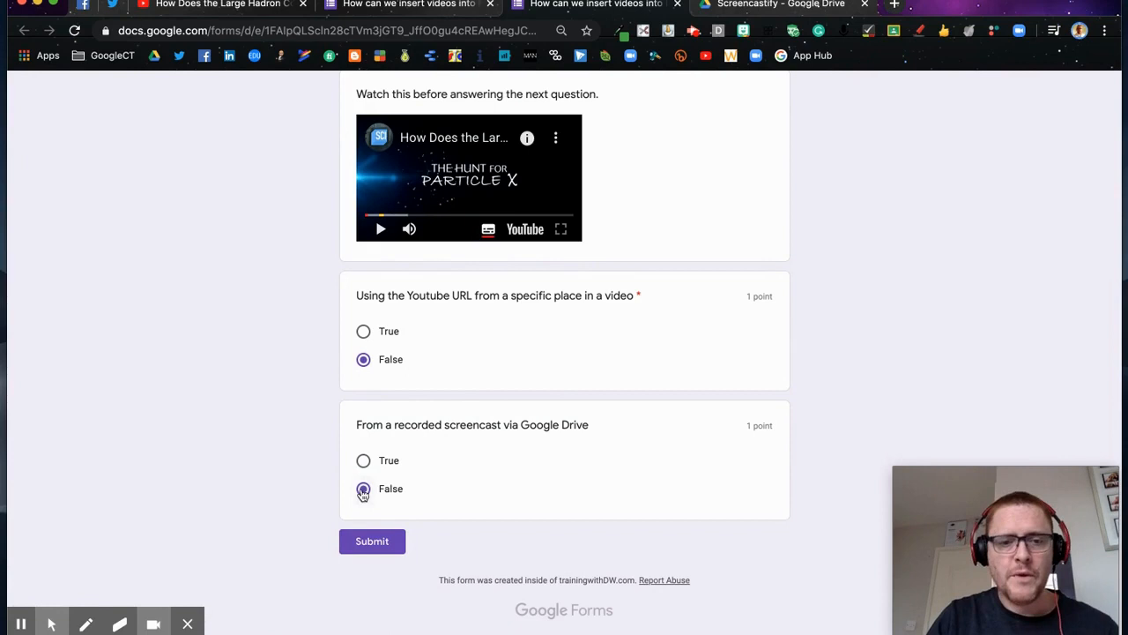
pyautogui.click(380, 542)
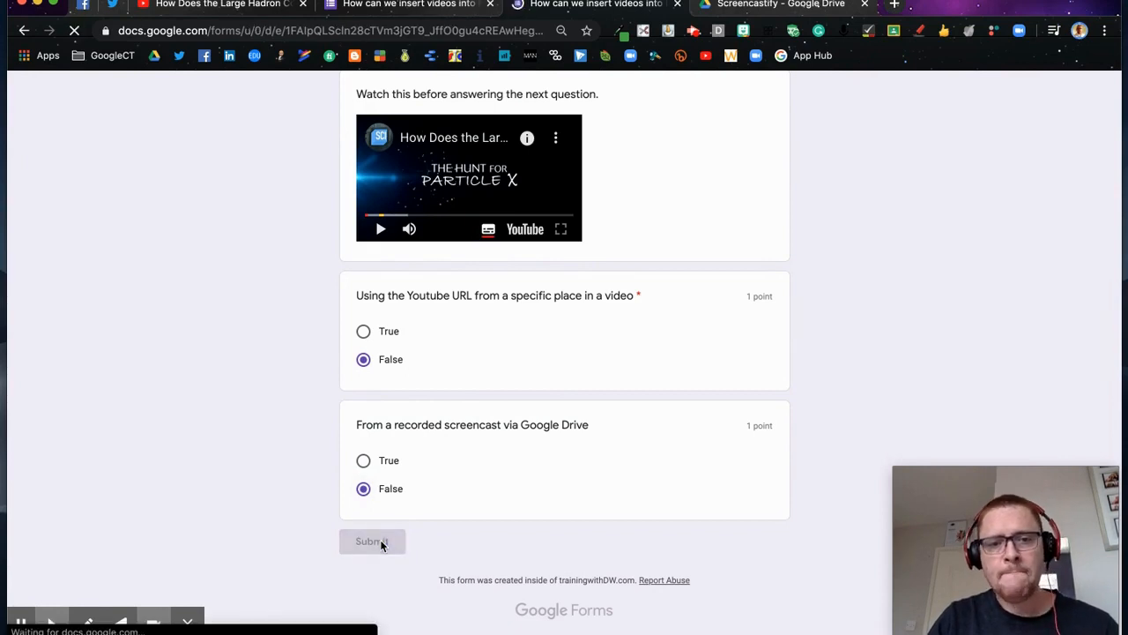
pyautogui.click(397, 201)
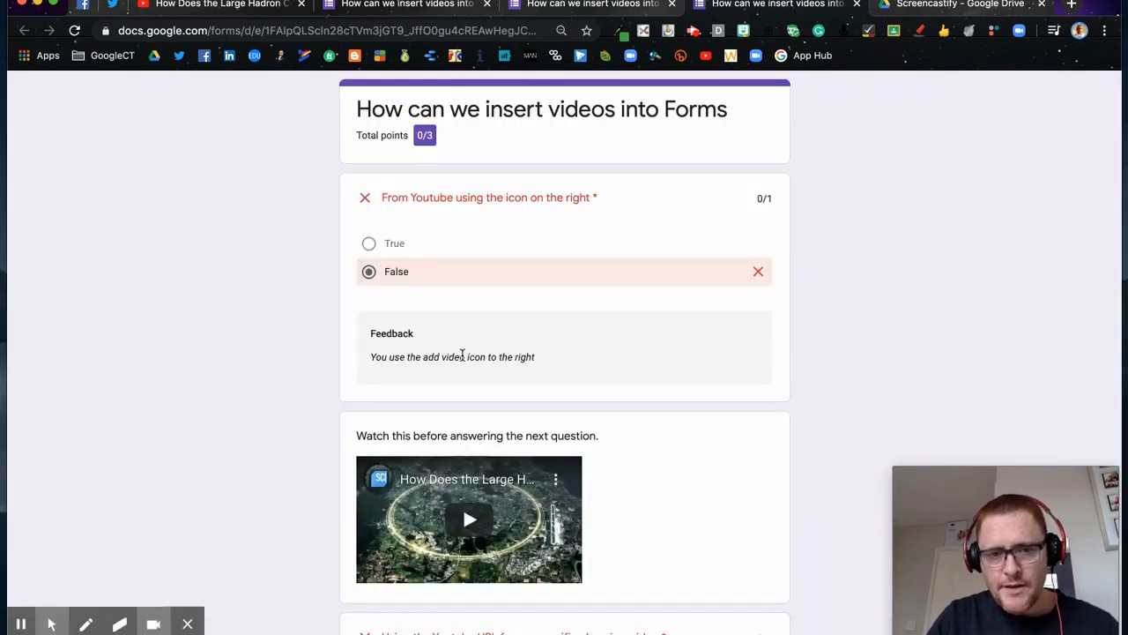
# Step: Scroll to the wrong answer's feedback and follow its YouTube collider video link
pyautogui.scroll(-5, 558, 370)
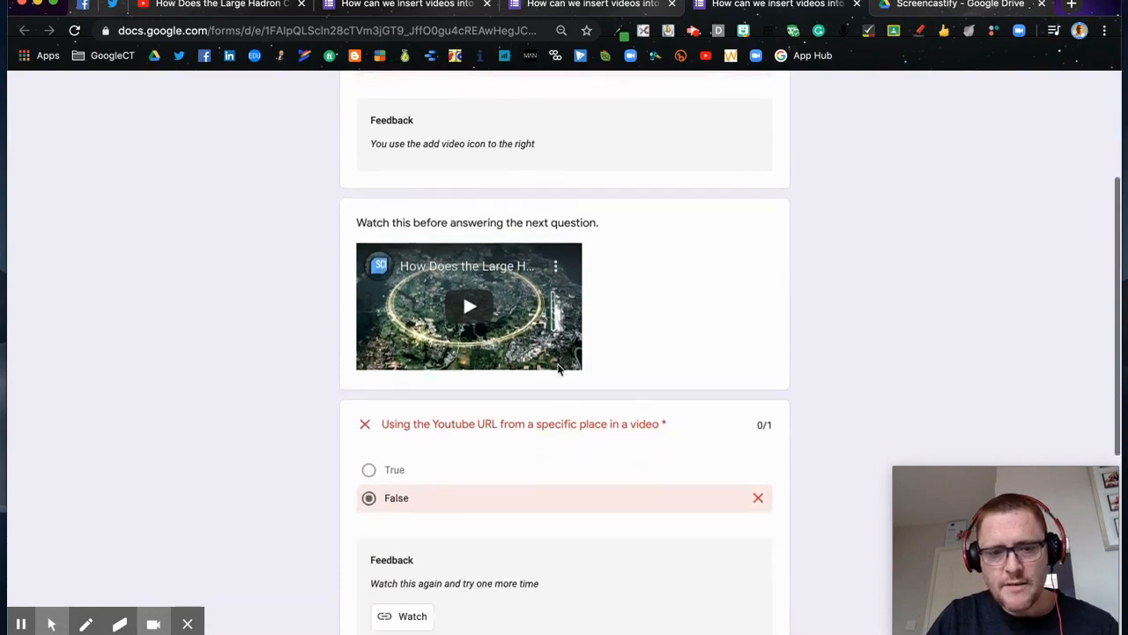
pyautogui.click(411, 433)
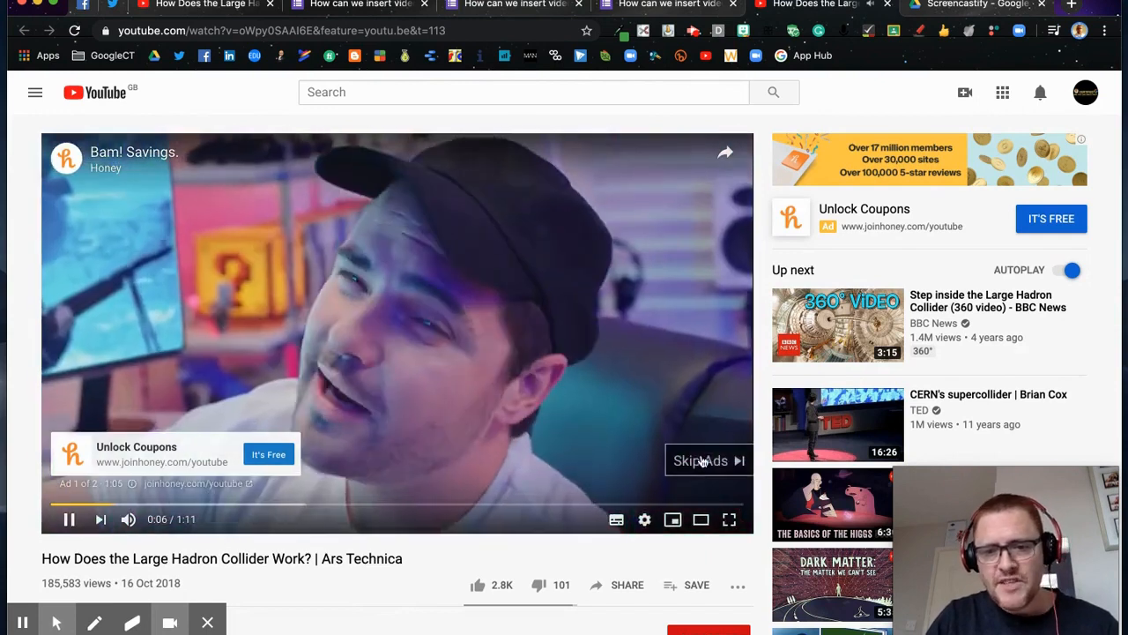
# Step: Skip the ad, mute the collider video, and close the YouTube tab
pyautogui.click(711, 461)
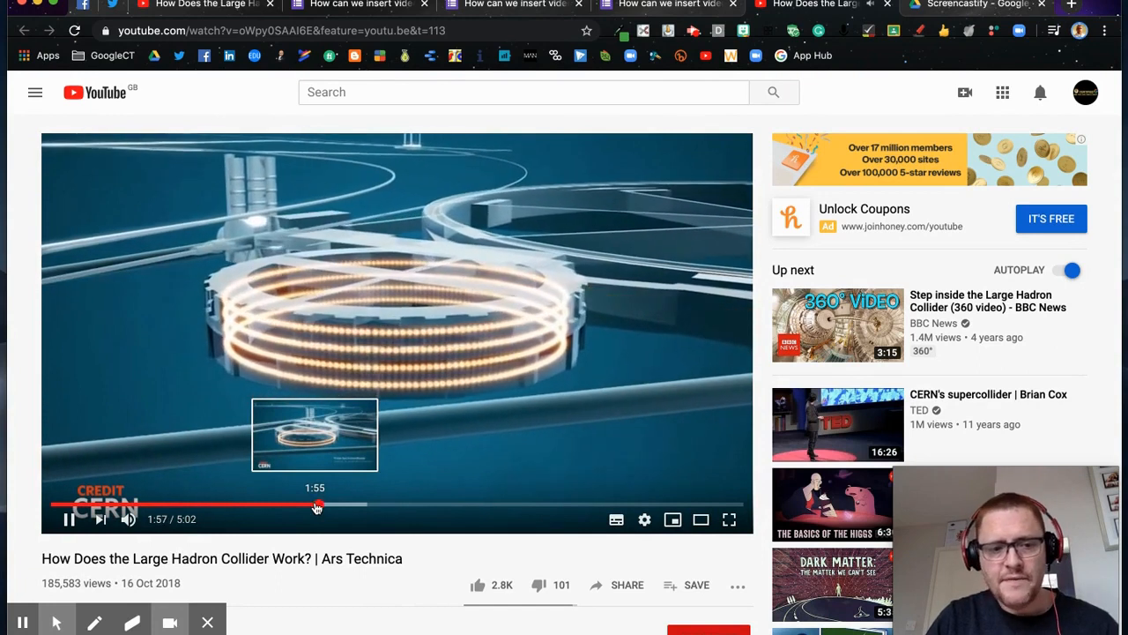
pyautogui.click(128, 519)
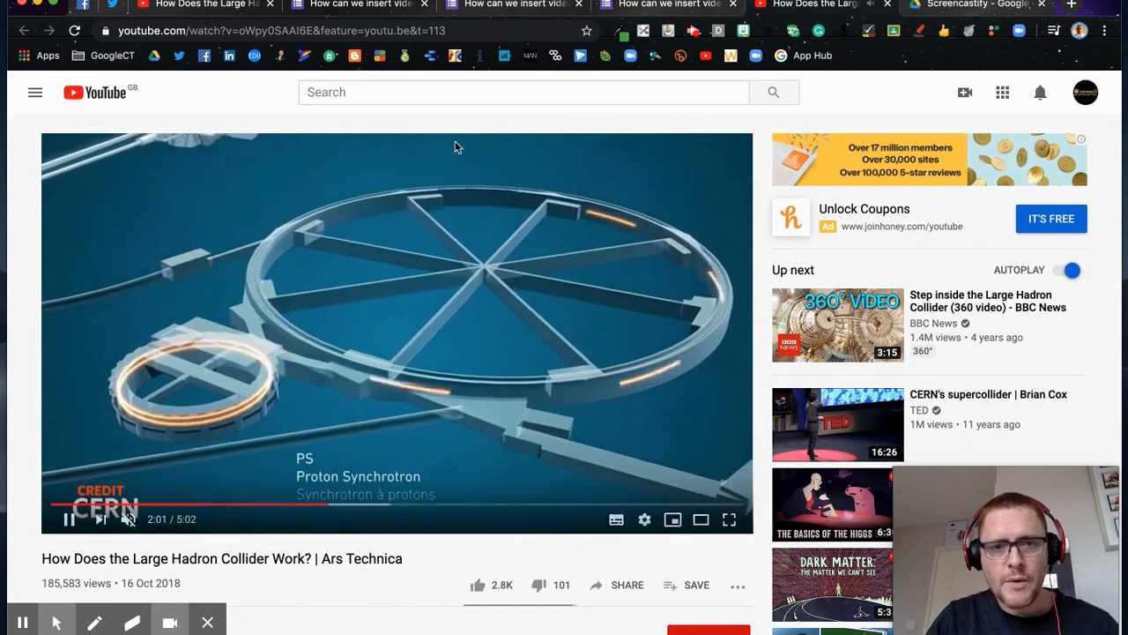
pyautogui.click(887, 4)
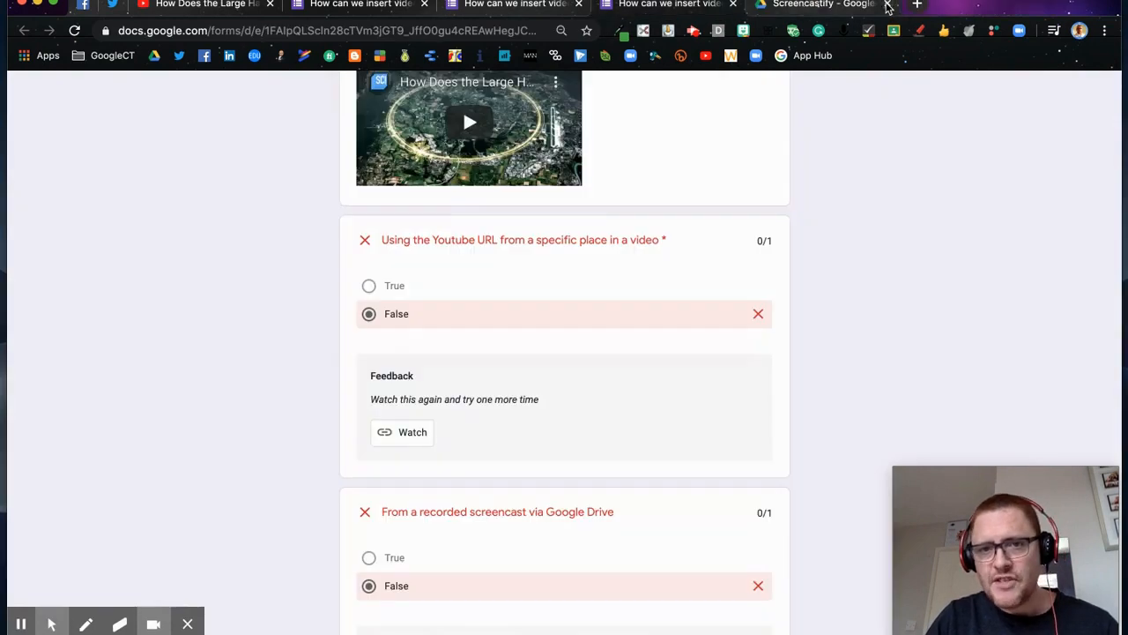
# Step: Follow the Watch feedback link and play Forms Intermediate.webm in Google Drive
pyautogui.scroll(-4, 612, 537)
pyautogui.click(412, 520)
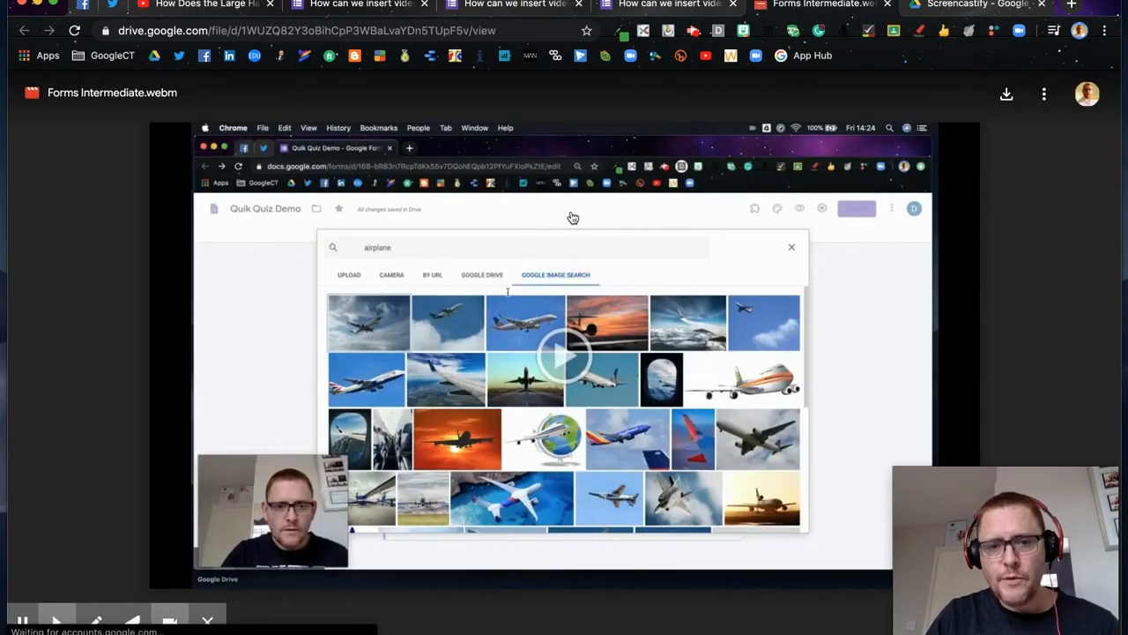
pyautogui.click(569, 355)
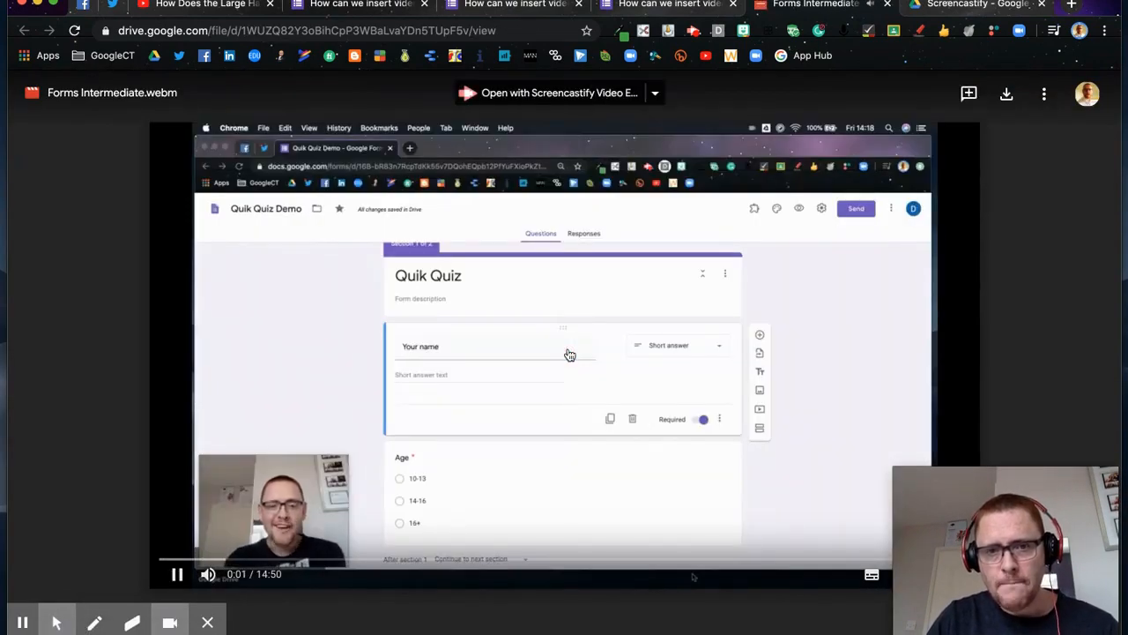
# Step: Close the Drive video, extra form copy and response tabs, returning to the quiz editor
pyautogui.click(887, 5)
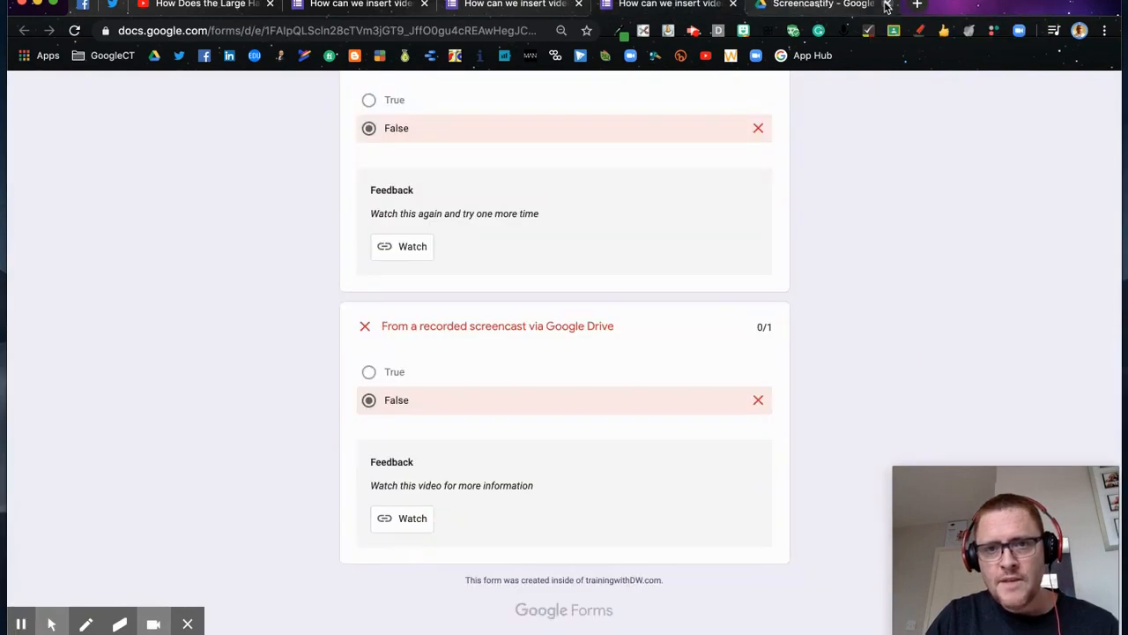
pyautogui.click(733, 4)
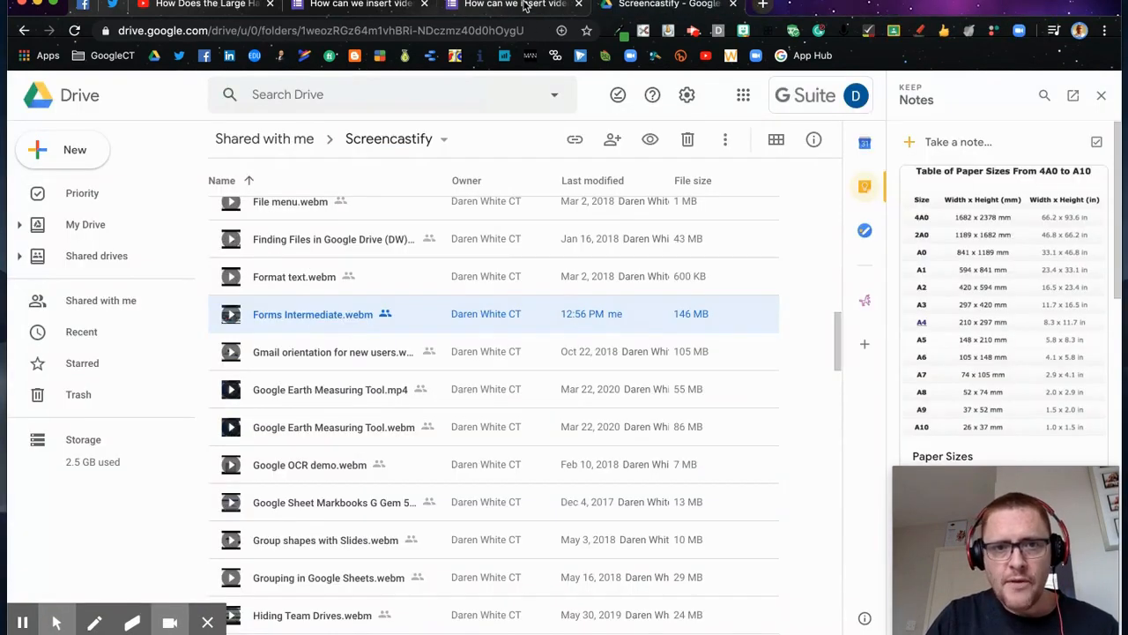
pyautogui.click(511, 6)
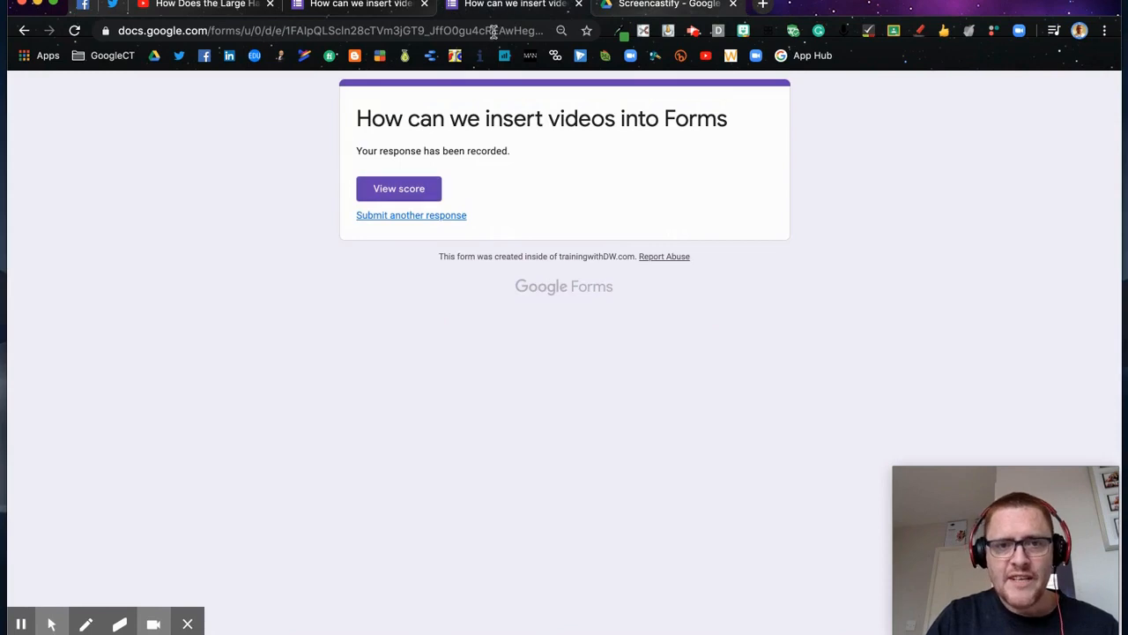
pyautogui.click(577, 5)
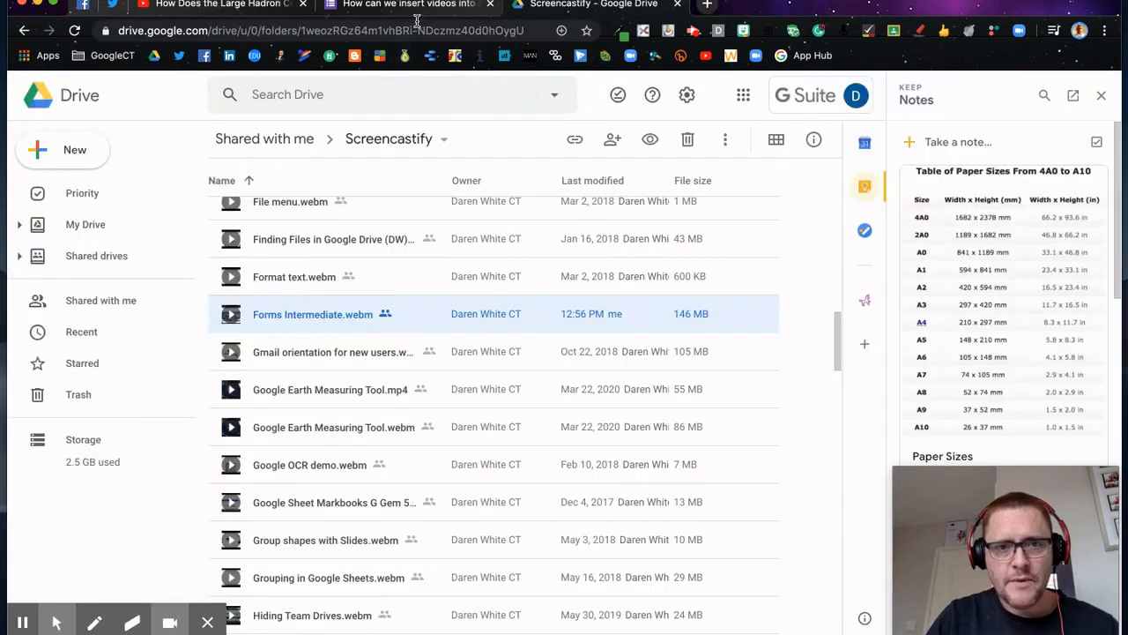
pyautogui.click(429, 11)
pyautogui.scroll(5, 504, 299)
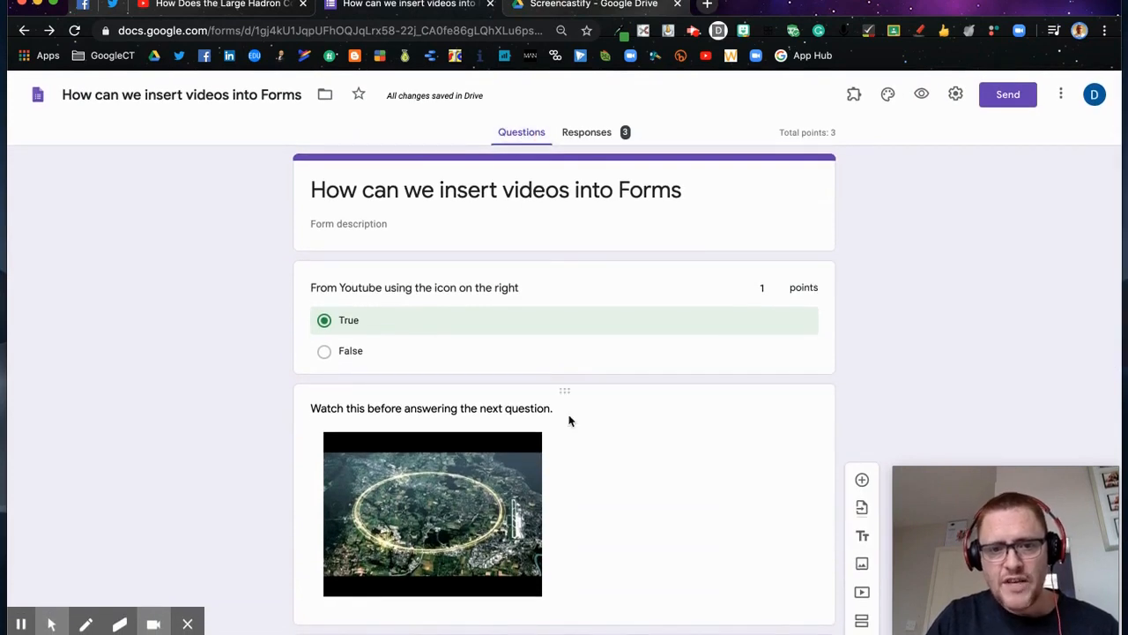
# Step: Insert a question titled 'How many scientists are in this video' below the Youtube URL question
pyautogui.scroll(-3, 570, 421)
pyautogui.scroll(-2, 570, 420)
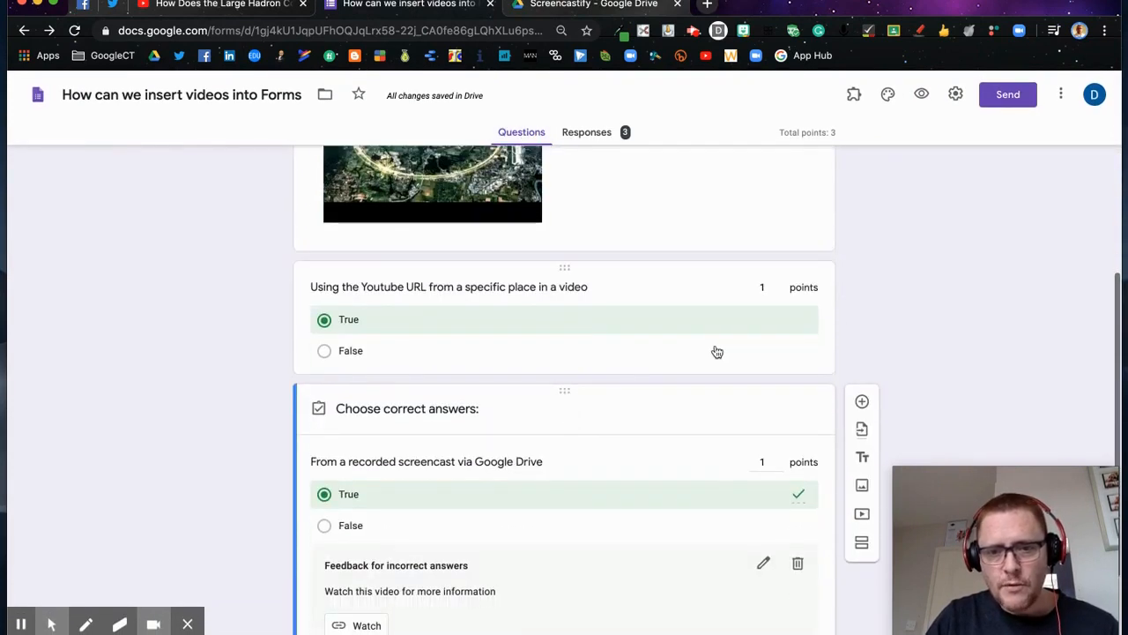
pyautogui.scroll(5, 715, 350)
pyautogui.scroll(-1, 715, 351)
pyautogui.scroll(-3, 716, 351)
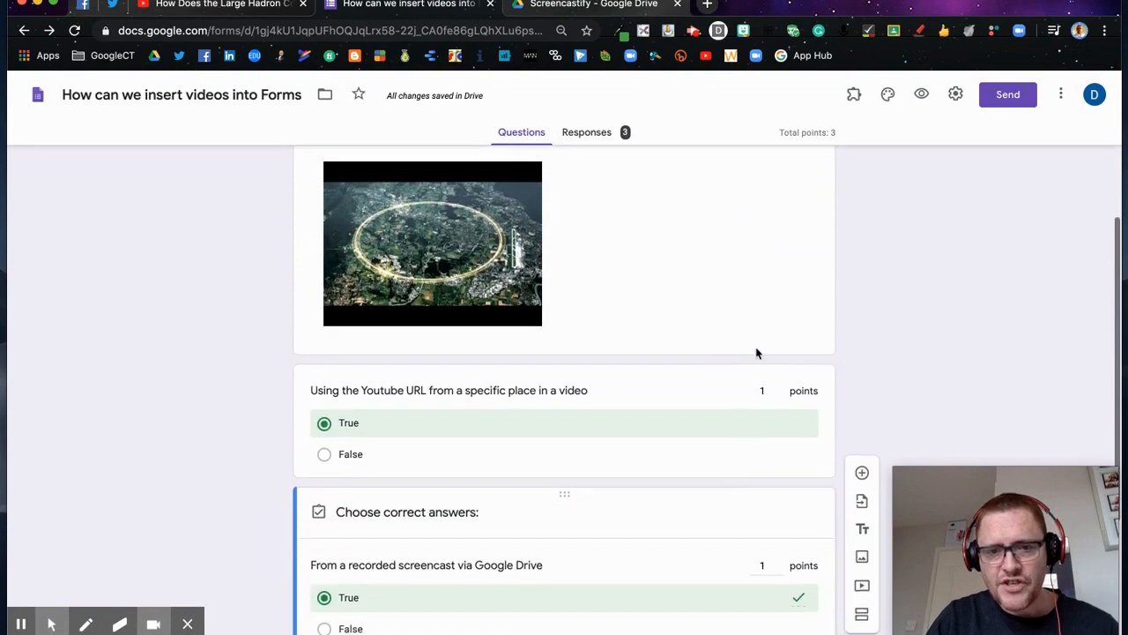
pyautogui.click(760, 447)
pyautogui.click(862, 384)
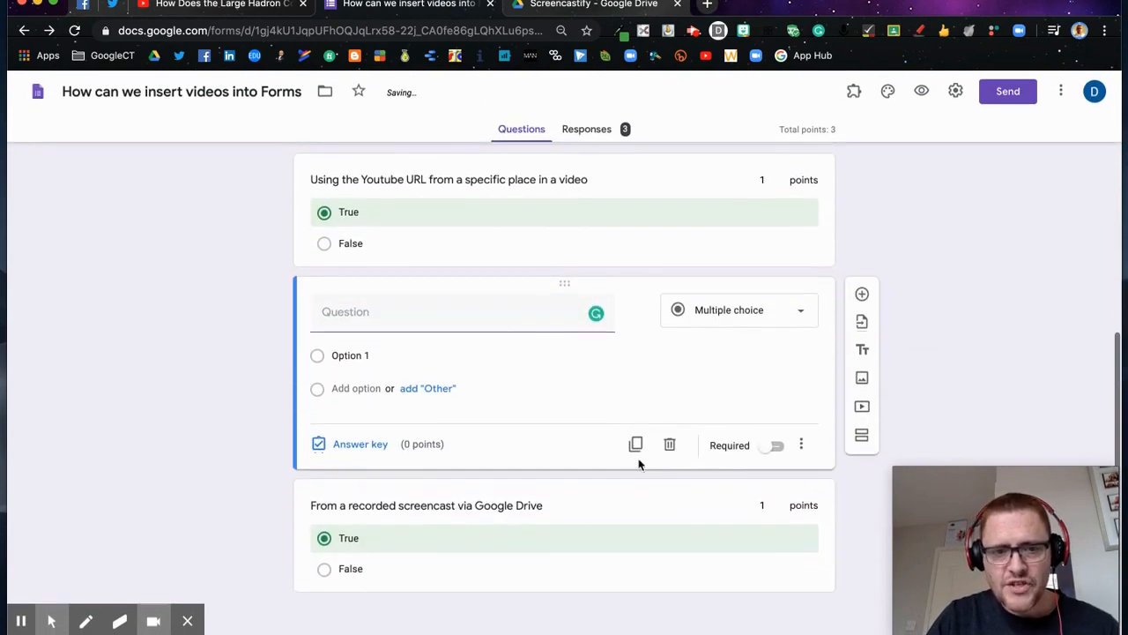
pyautogui.write('How many s')
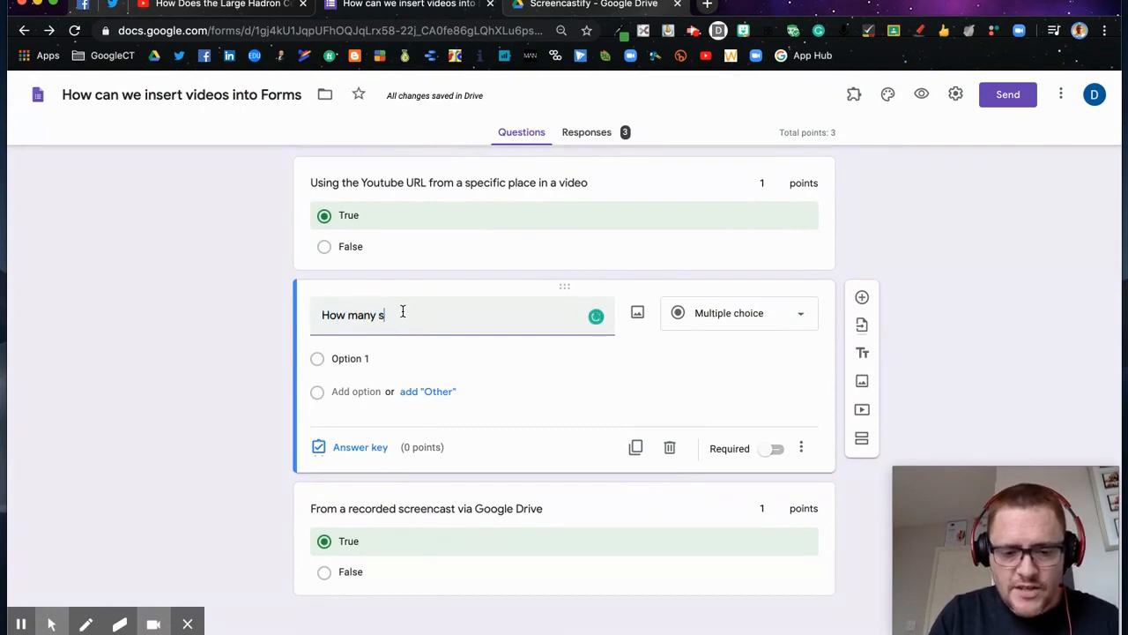
pyautogui.write('cientists are in this video?')
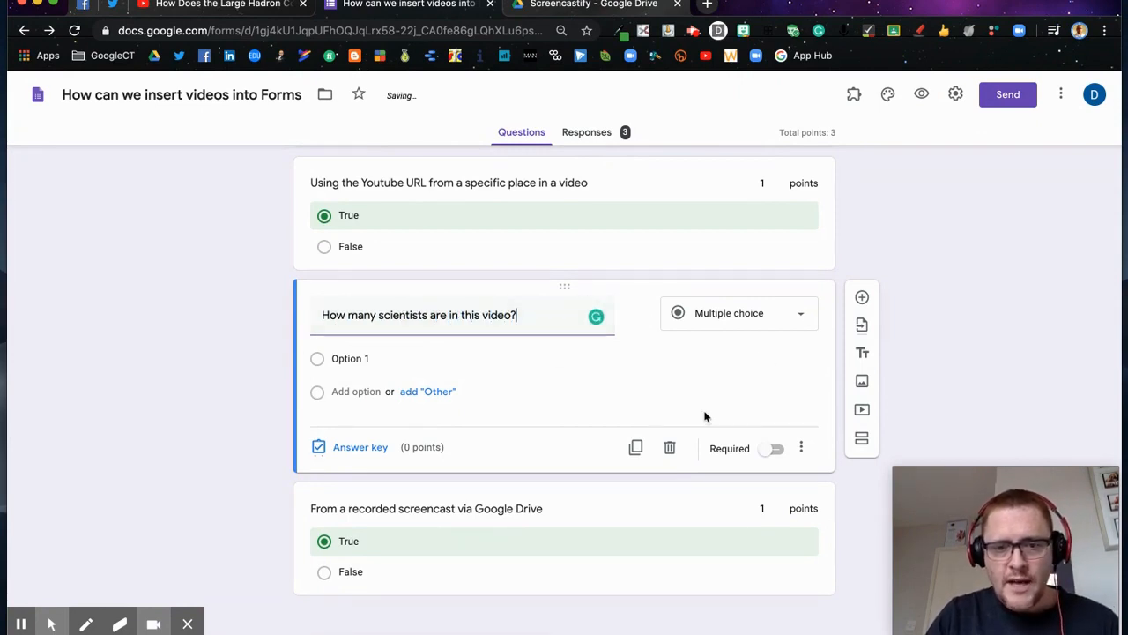
pyautogui.click(802, 449)
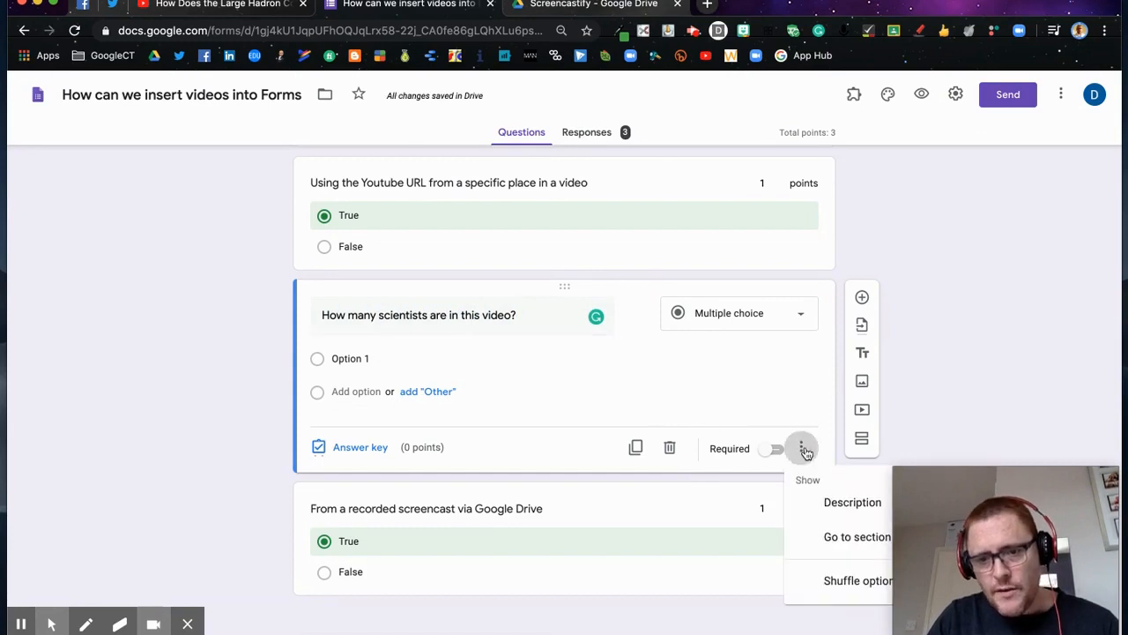
# Step: Give the question description 'Watch the video here :' plus the pasted Drive link, require it, and preview
pyautogui.click(829, 504)
pyautogui.click(416, 353)
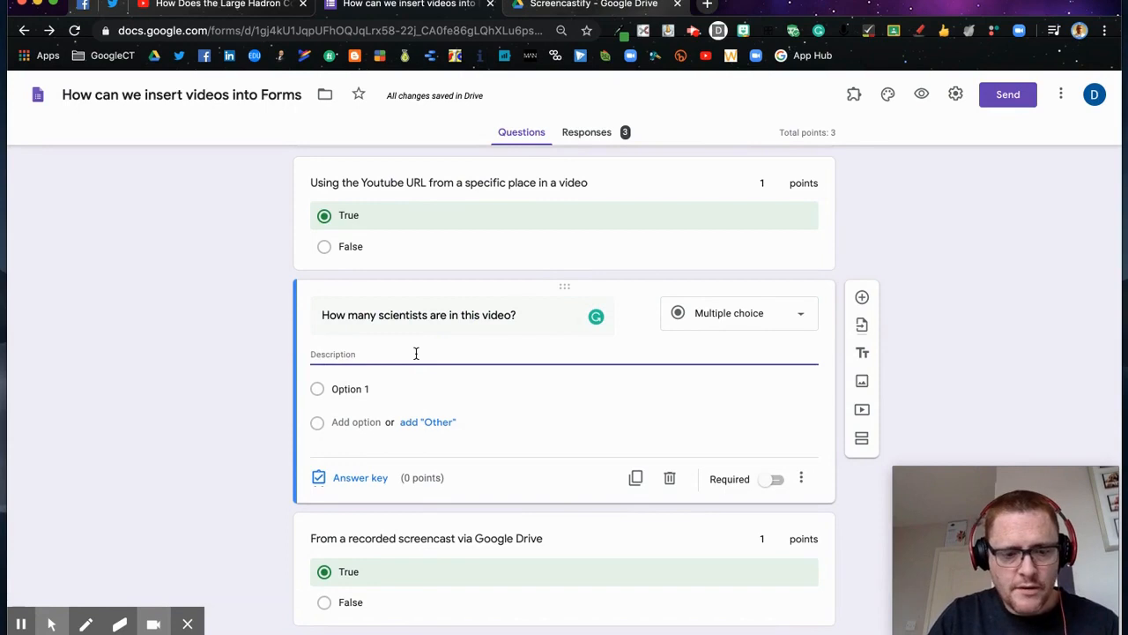
pyautogui.write('Watch the vid')
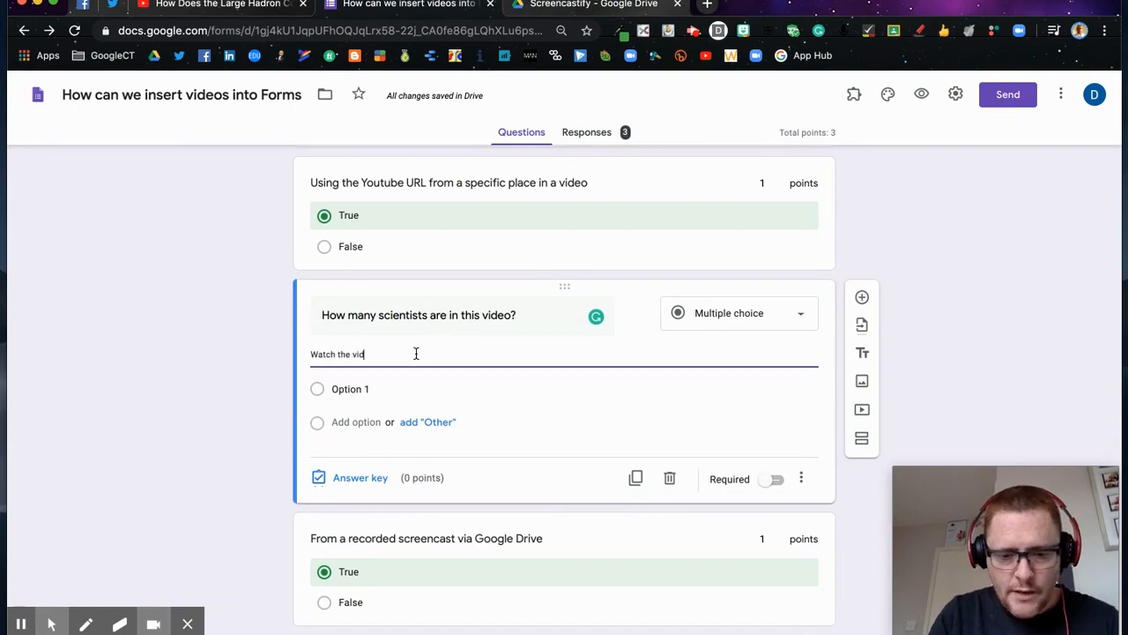
pyautogui.write('eo here ')
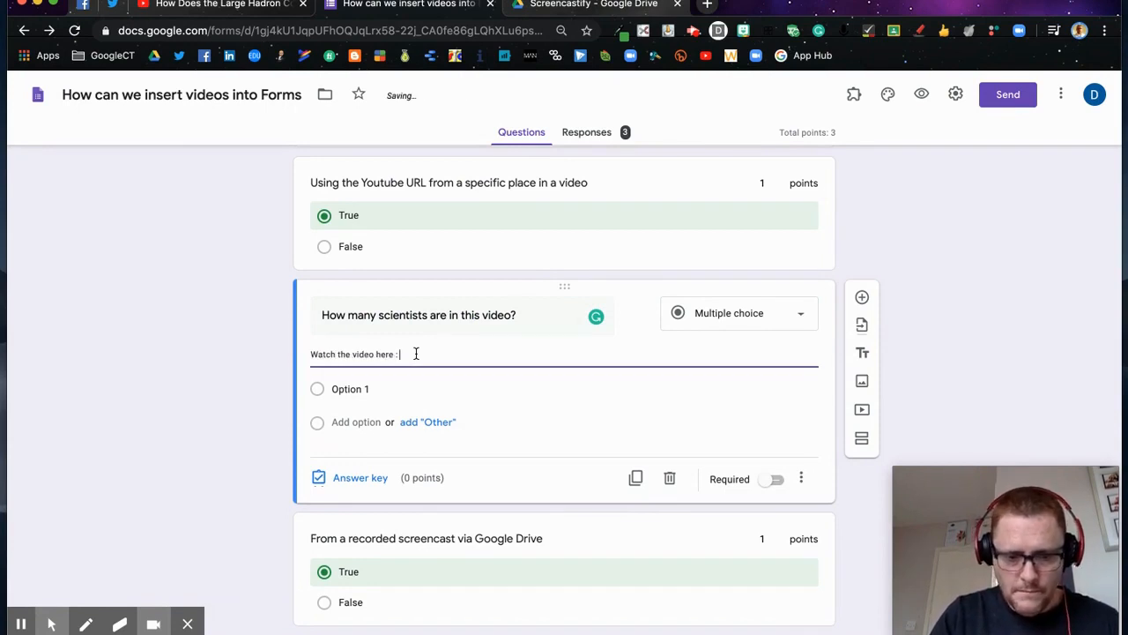
pyautogui.write(':')
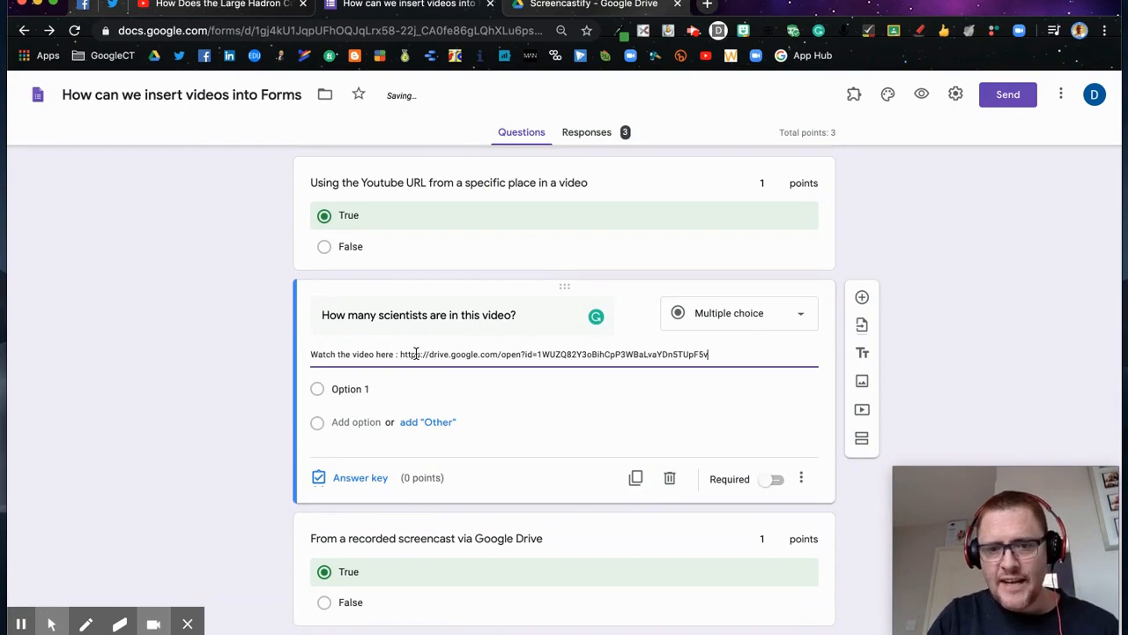
pyautogui.click(779, 485)
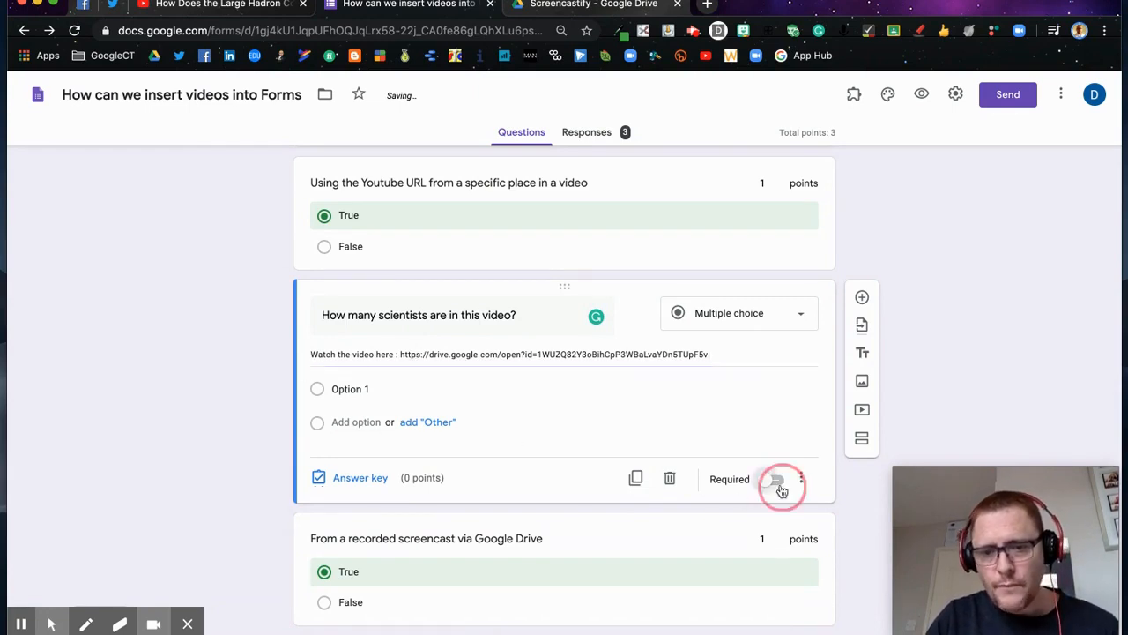
pyautogui.click(921, 94)
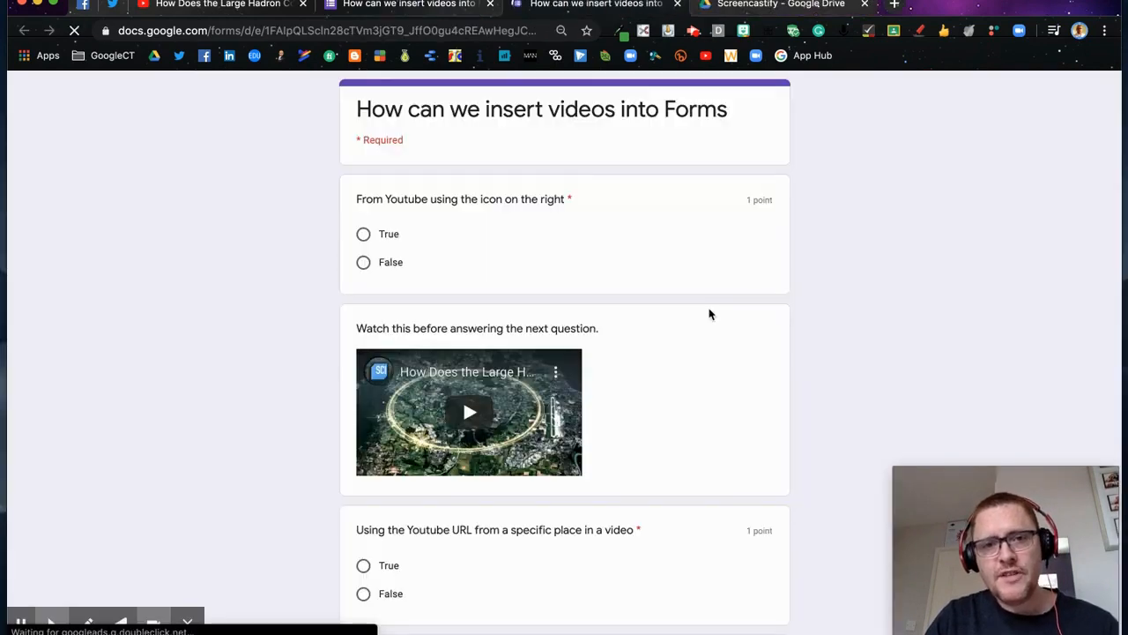
# Step: Test the description's Drive link to Forms Intermediate.webm, then close the video and preview tabs
pyautogui.scroll(-2, 700, 400)
pyautogui.scroll(-2, 700, 402)
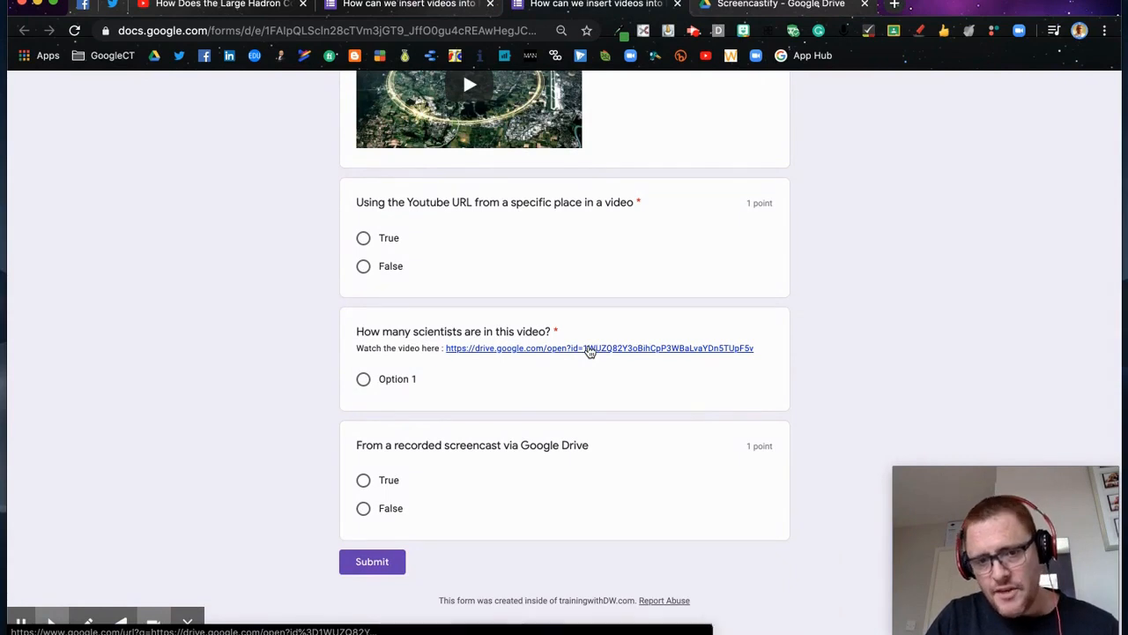
pyautogui.click(590, 349)
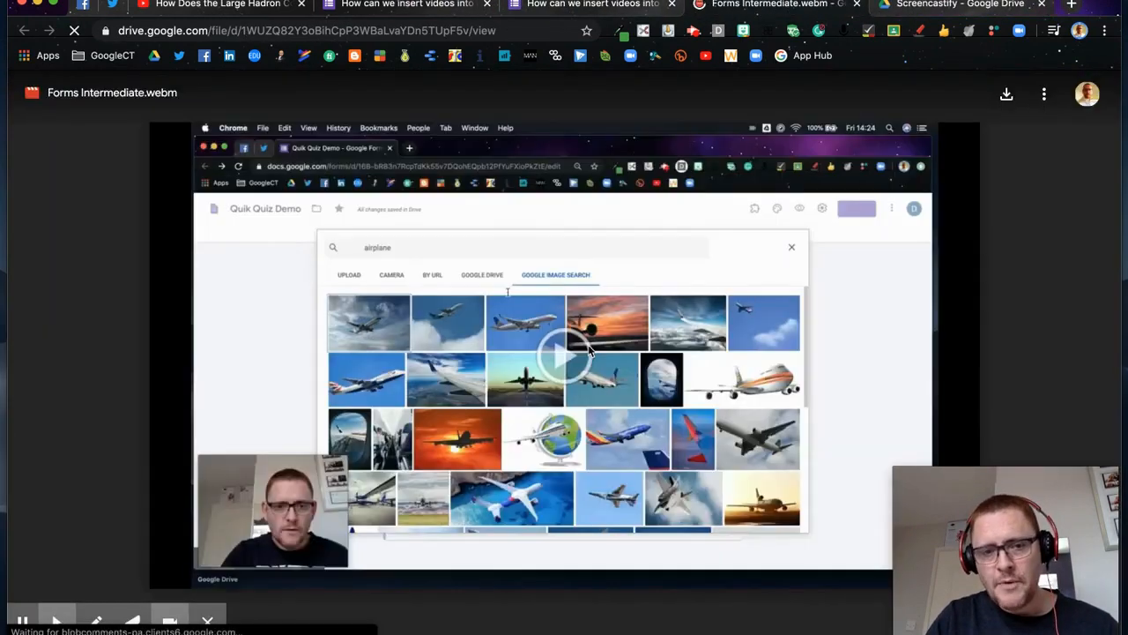
pyautogui.click(857, 5)
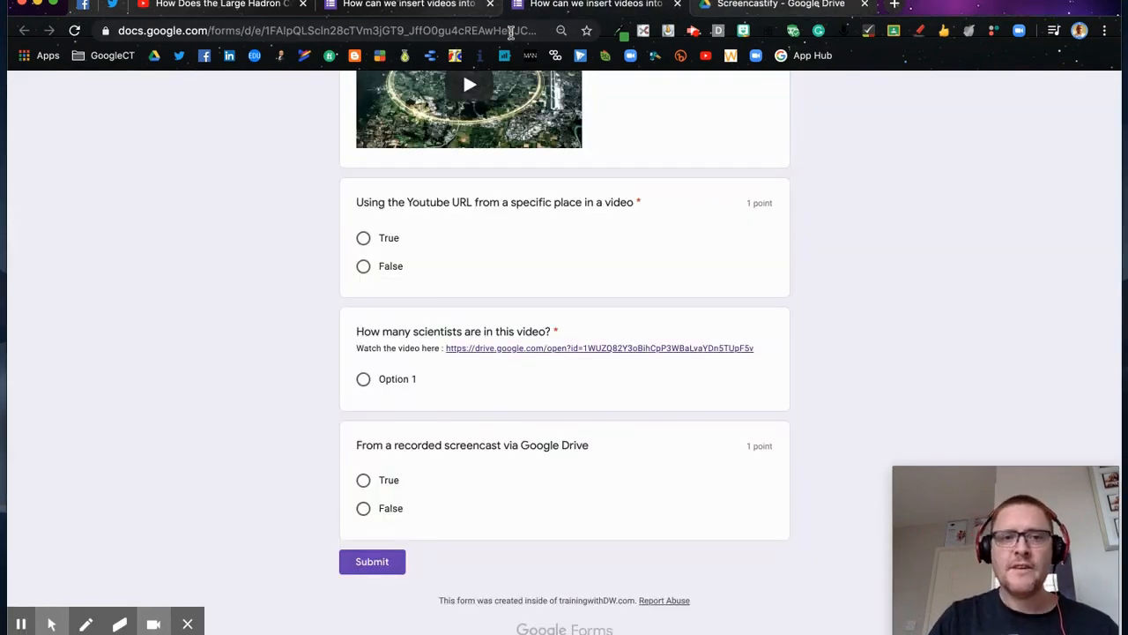
pyautogui.click(677, 3)
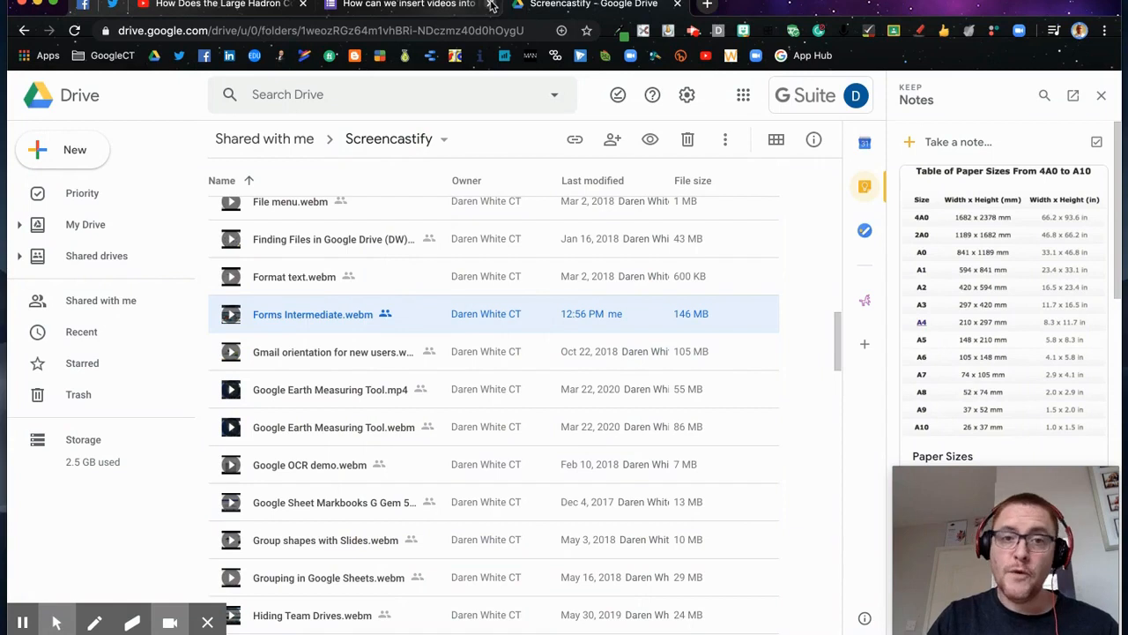